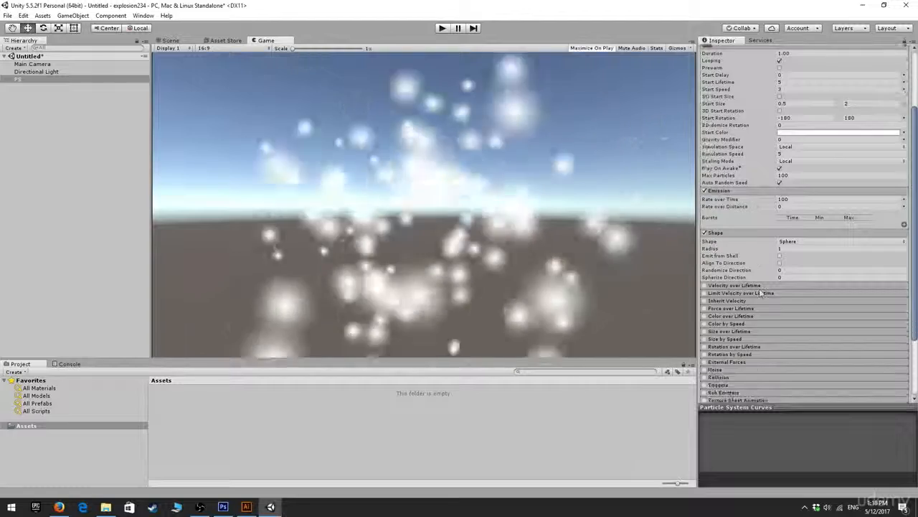
Enable Limit Velocity over Lifetime on the particle system and set its Speed to Random Between Two Curves
{"action": "scroll", "coordinate": [756, 262], "scroll_direction": "up", "scroll_amount": 2}
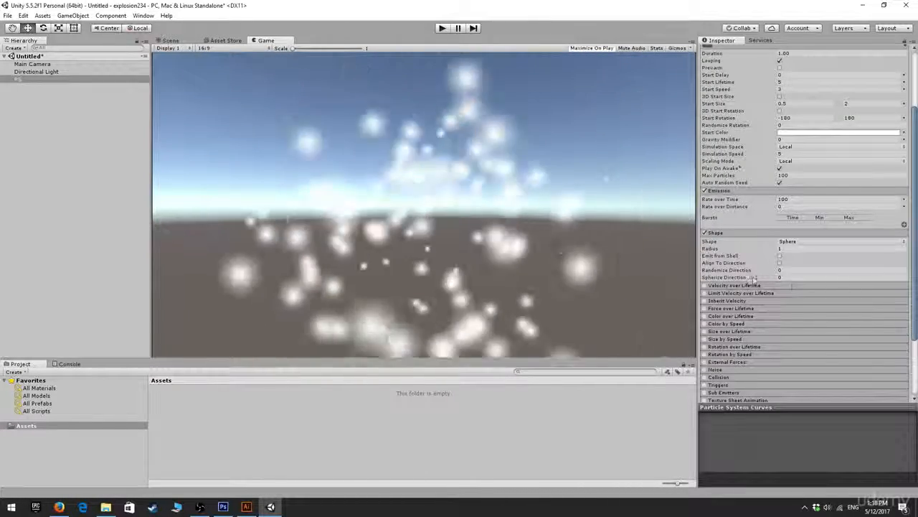
{"action": "left_click", "coordinate": [705, 286]}
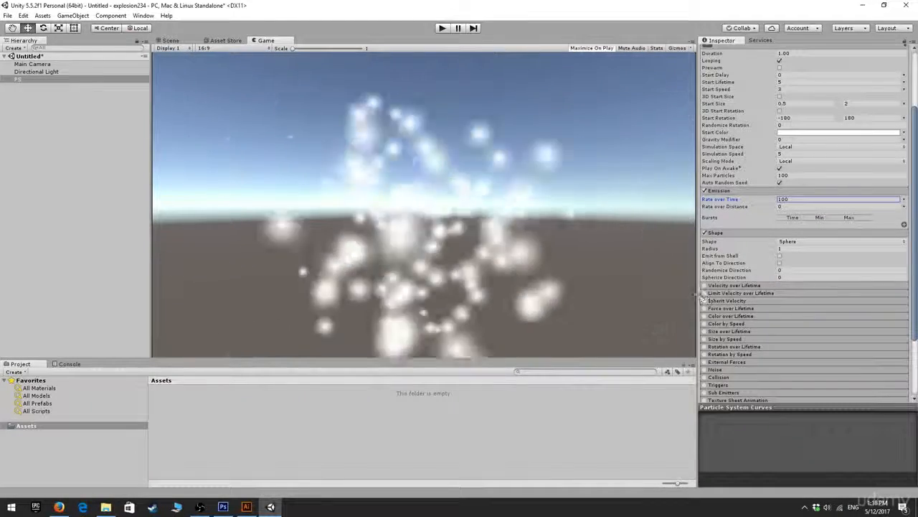
{"action": "left_click", "coordinate": [705, 294]}
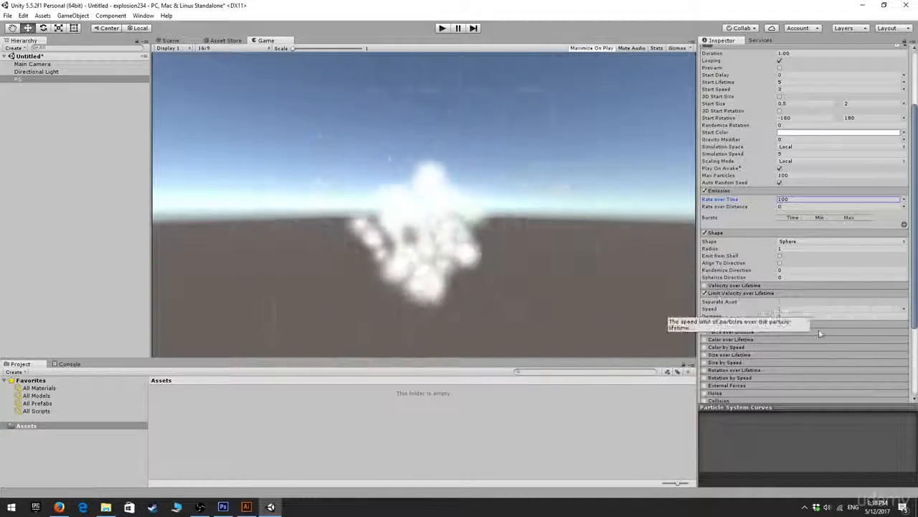
{"action": "left_click", "coordinate": [904, 310]}
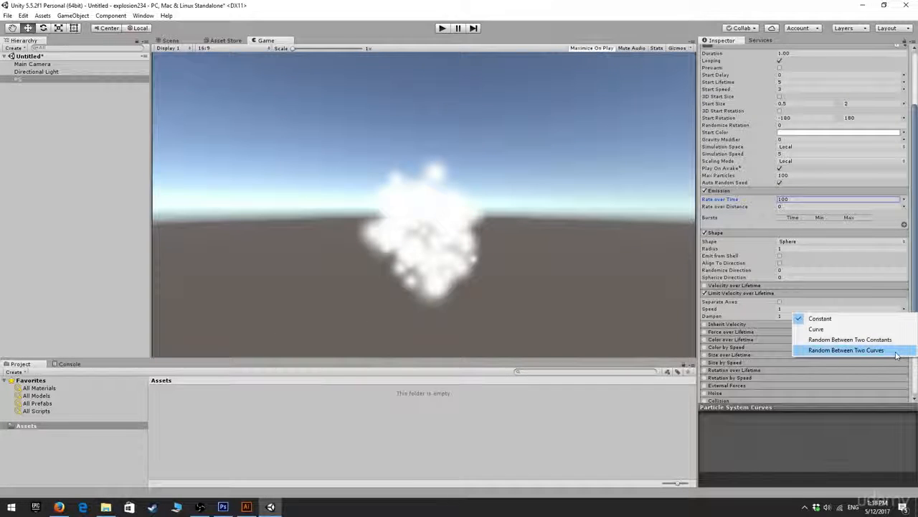
{"action": "left_click", "coordinate": [847, 350]}
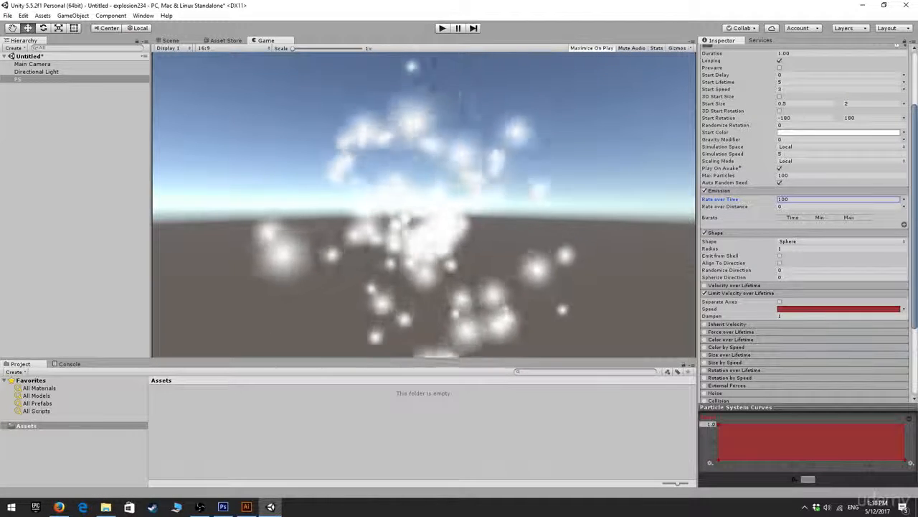
Shape the speed limit curve to rise from a low start to a high end, with its maximum set to 50
{"action": "left_click", "coordinate": [904, 424]}
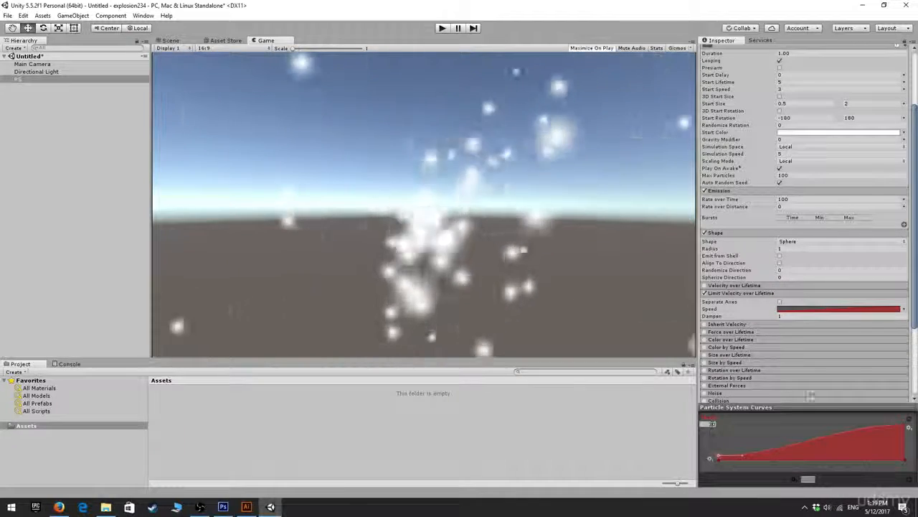
{"action": "left_click_drag", "start_coordinate": [905, 425], "coordinate": [906, 429]}
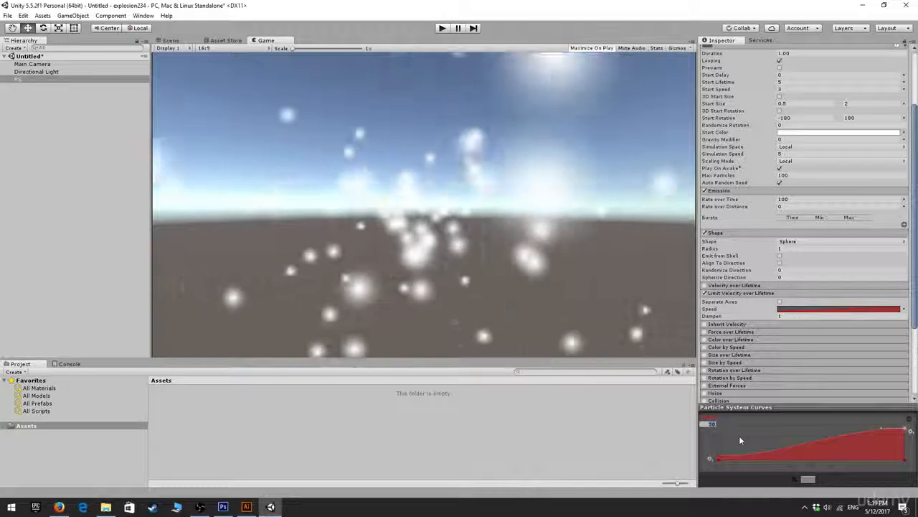
{"action": "type", "text": "5"}
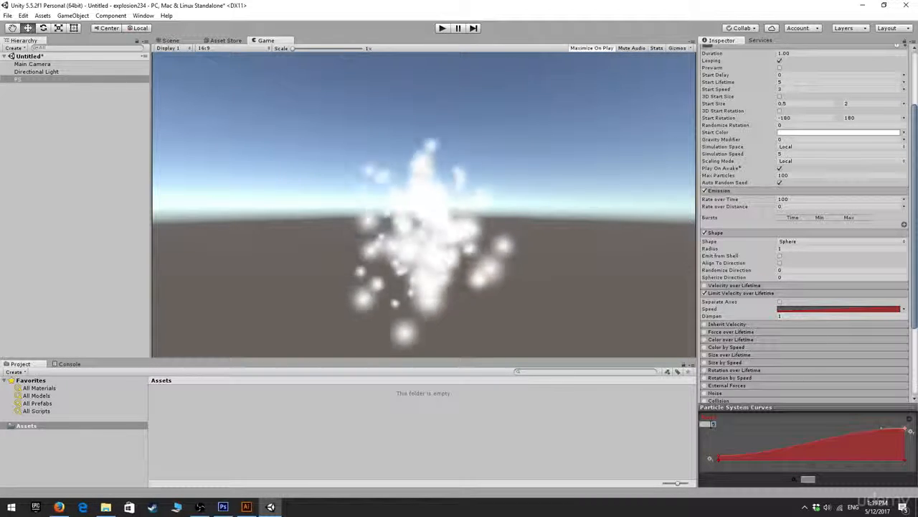
{"action": "type", "text": "0"}
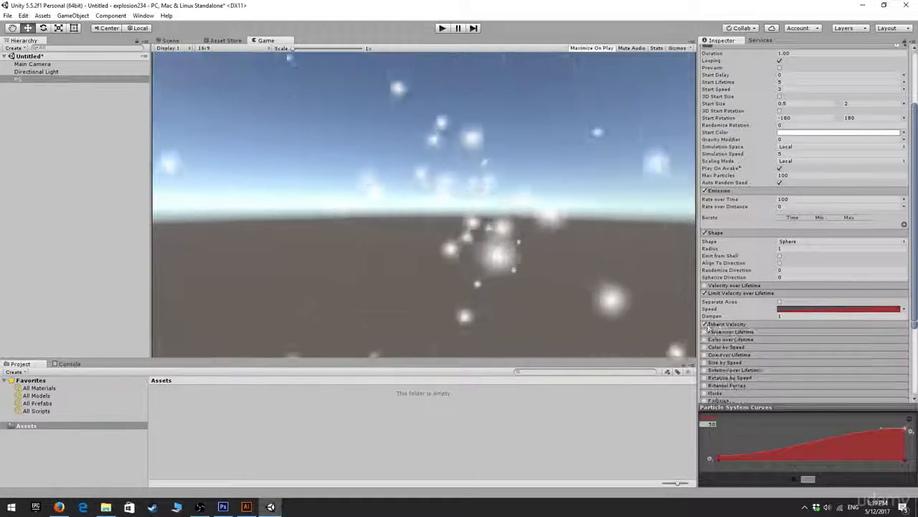
Try out the Force over Lifetime module and switch it off again
{"action": "left_click", "coordinate": [705, 332]}
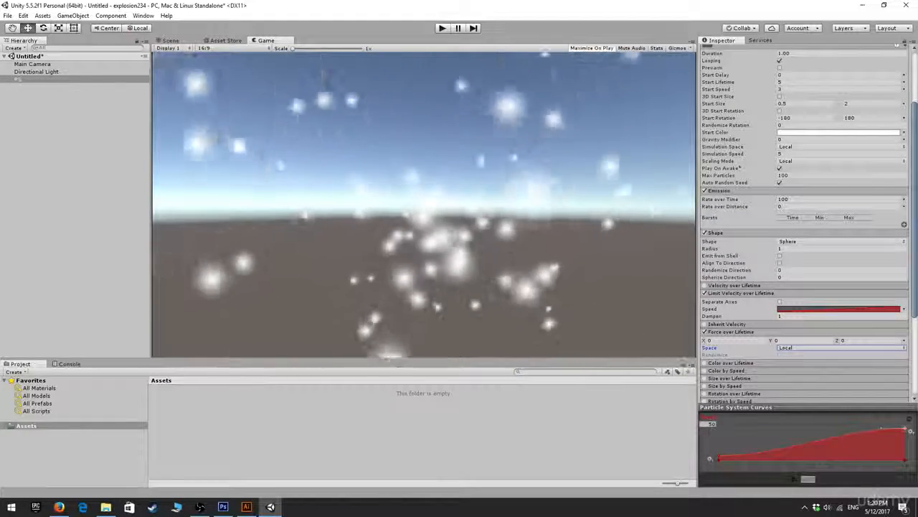
{"action": "left_click", "coordinate": [705, 332]}
Enable Color over Lifetime in Gradient mode and apply the peach-to-white gradient preset
{"action": "scroll", "coordinate": [777, 358], "scroll_direction": "down", "scroll_amount": 3}
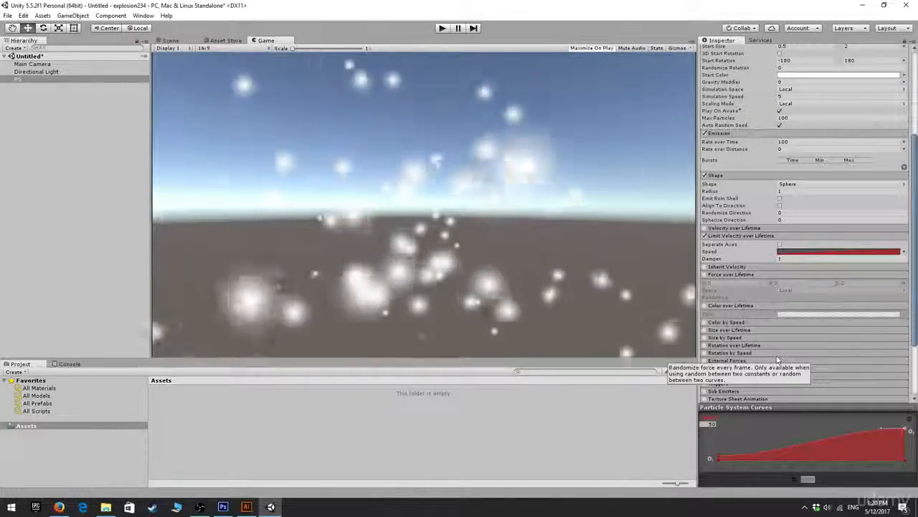
{"action": "left_click", "coordinate": [705, 305]}
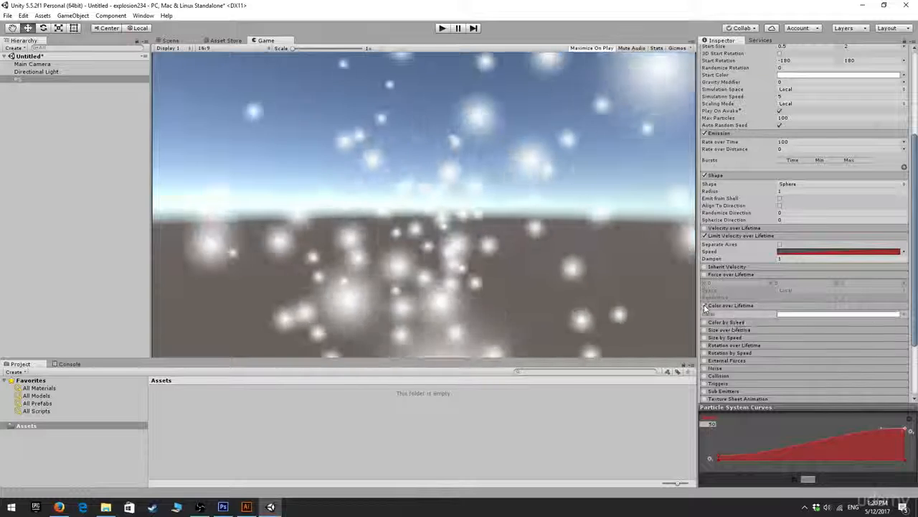
{"action": "left_click", "coordinate": [903, 314]}
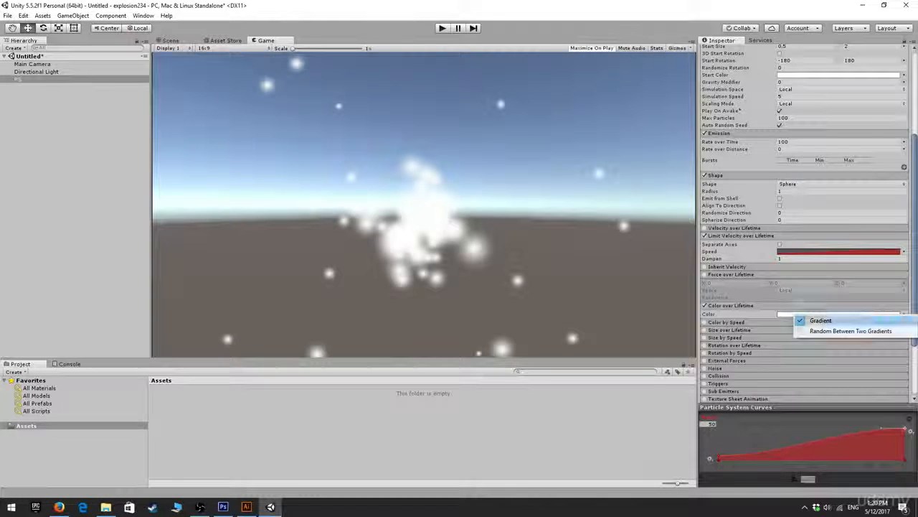
{"action": "left_click", "coordinate": [820, 320]}
{"action": "left_click", "coordinate": [840, 313]}
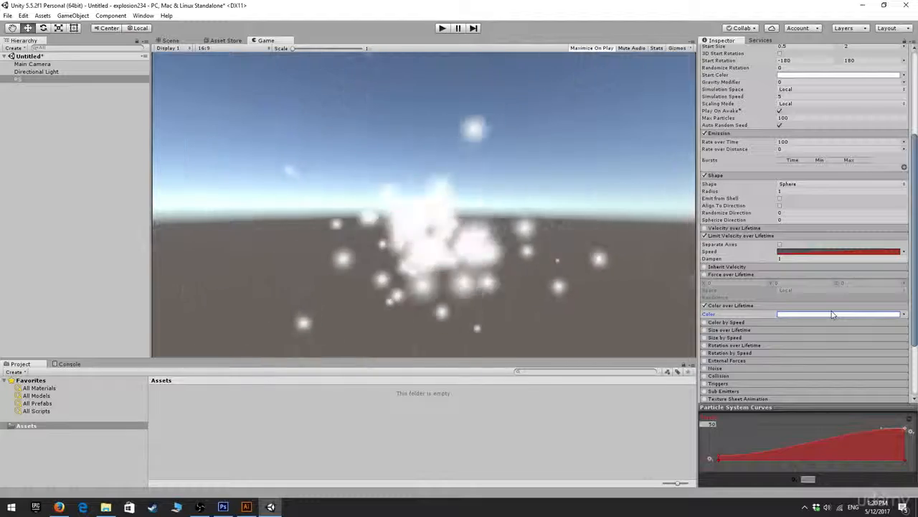
{"action": "left_click", "coordinate": [832, 315]}
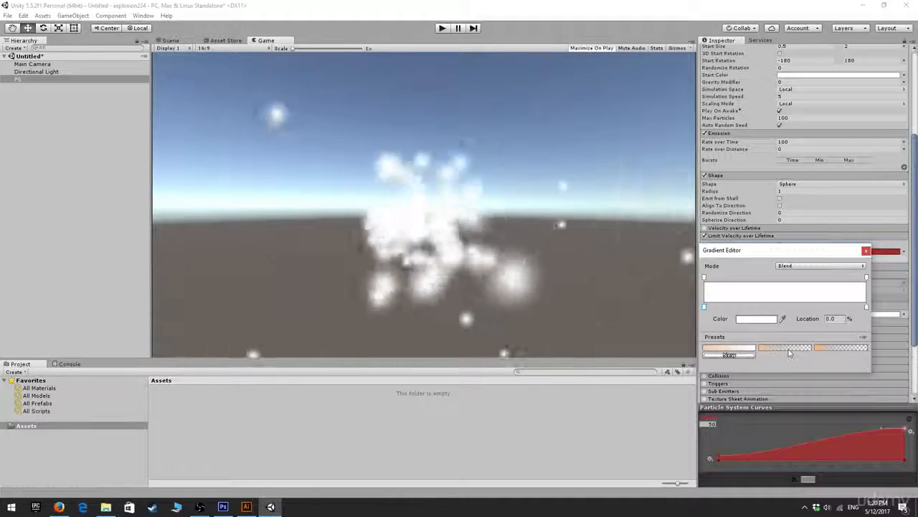
{"action": "left_click", "coordinate": [729, 350]}
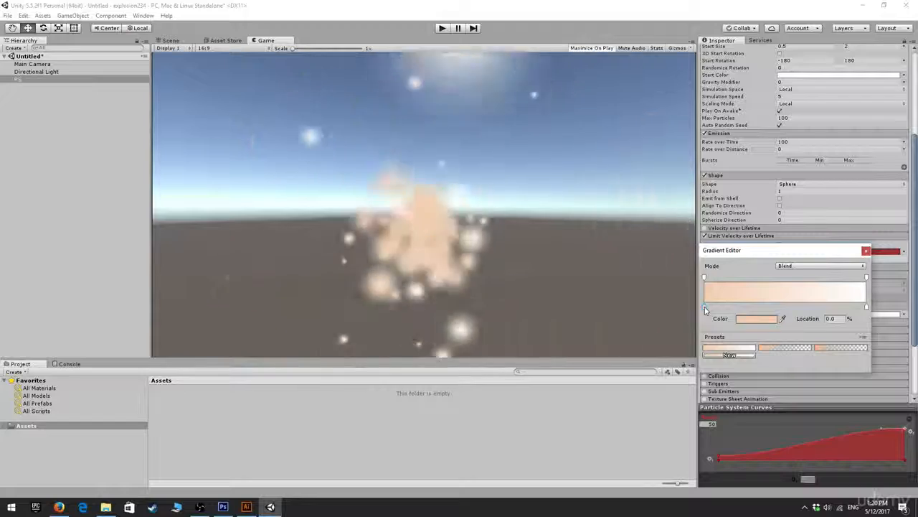
Recolour the lifetime gradient's starting colour key to orange FF8B31 and move it to about 40.6%
{"action": "double_click", "coordinate": [704, 307]}
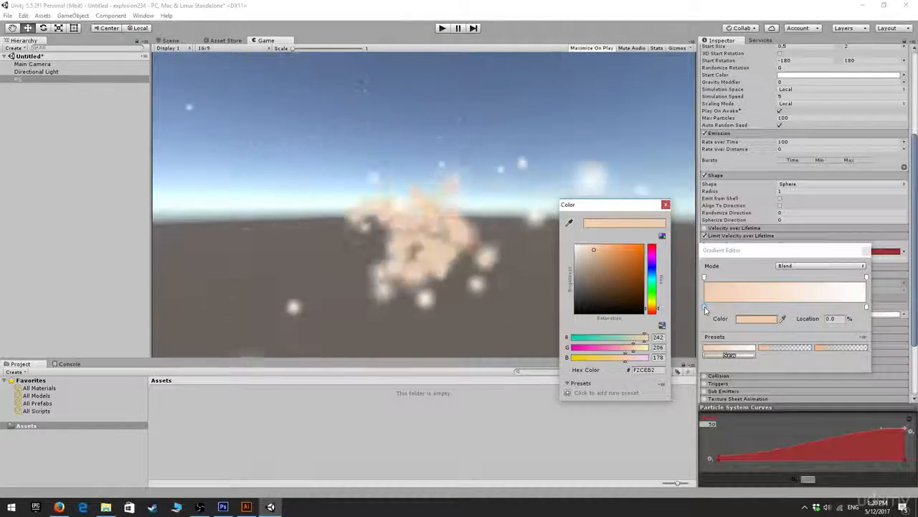
{"action": "left_click", "coordinate": [631, 248]}
{"action": "left_click_drag", "start_coordinate": [633, 247], "coordinate": [629, 246]}
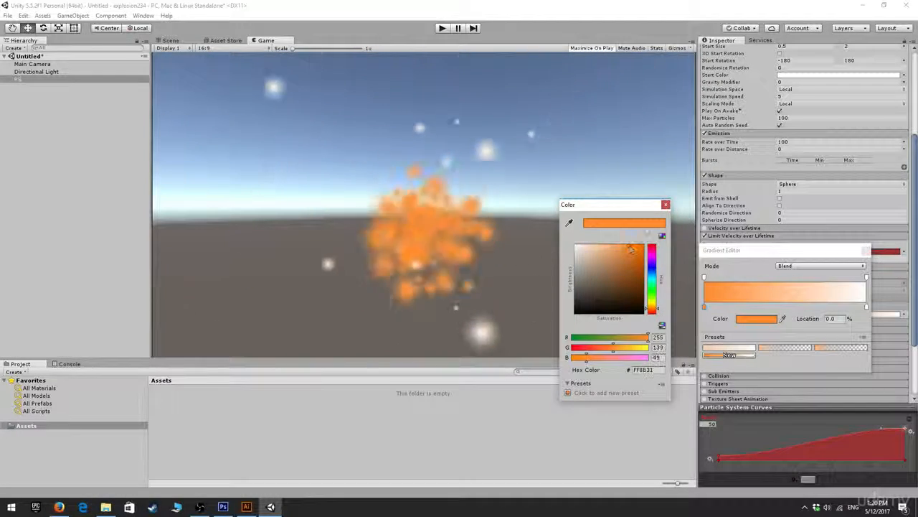
{"action": "left_click", "coordinate": [666, 204]}
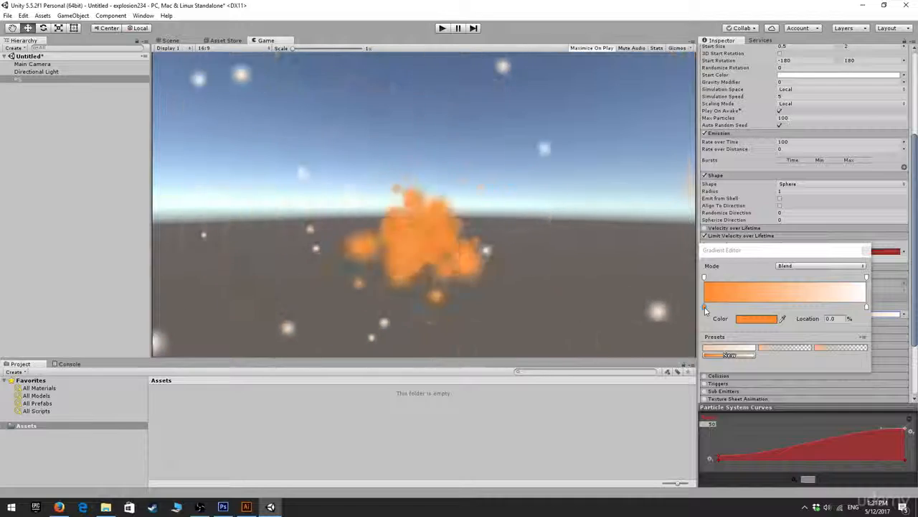
{"action": "left_click_drag", "start_coordinate": [705, 308], "coordinate": [770, 305]}
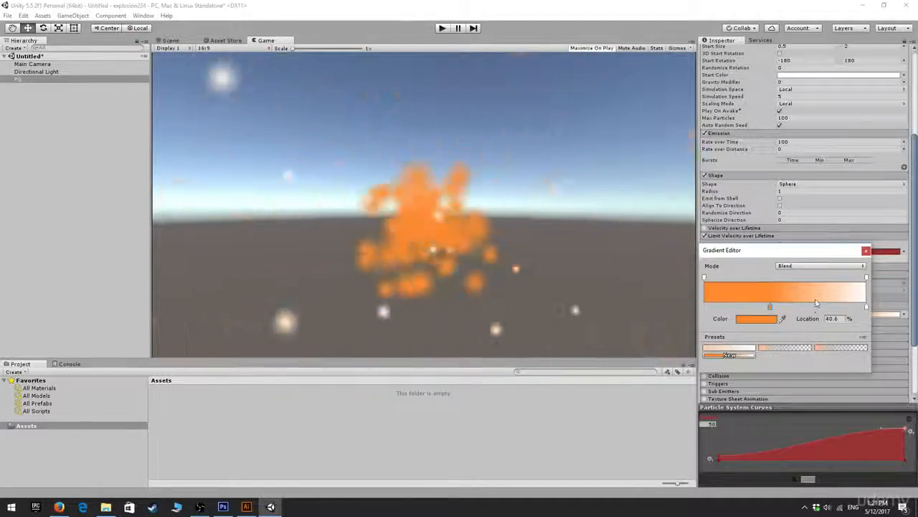
{"action": "left_click", "coordinate": [866, 251]}
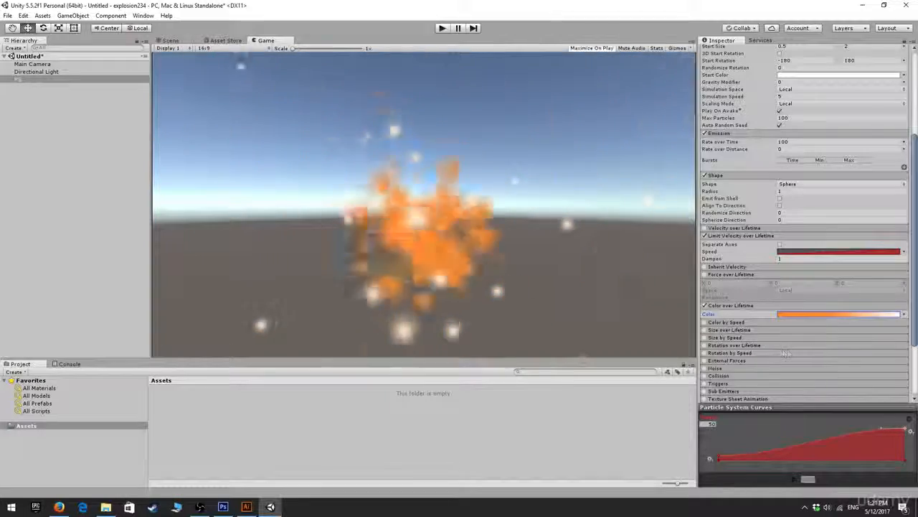
Enable Color by Speed and set its gradient's starting colour key to red FF2727, fading to white
{"action": "left_click", "coordinate": [785, 322]}
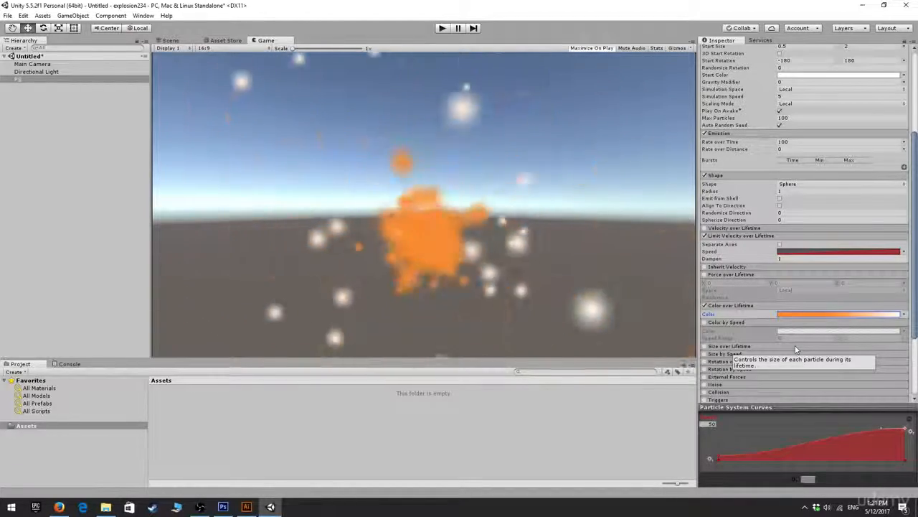
{"action": "scroll", "coordinate": [796, 348], "scroll_direction": "down", "scroll_amount": 2}
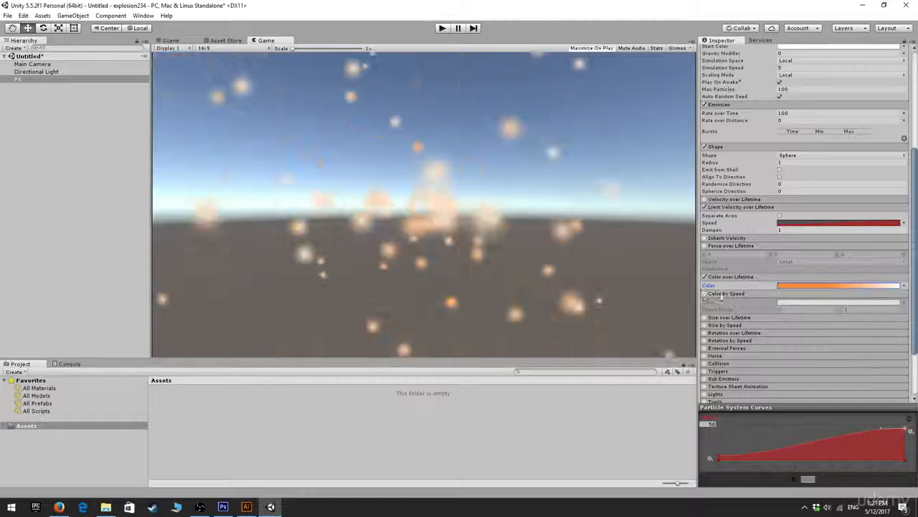
{"action": "left_click", "coordinate": [825, 301]}
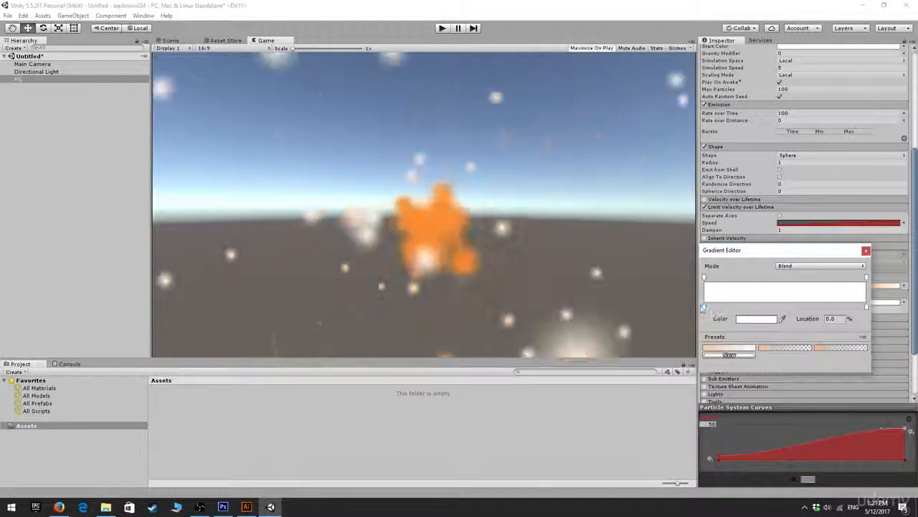
{"action": "double_click", "coordinate": [705, 307]}
{"action": "left_click_drag", "start_coordinate": [636, 249], "coordinate": [632, 249]}
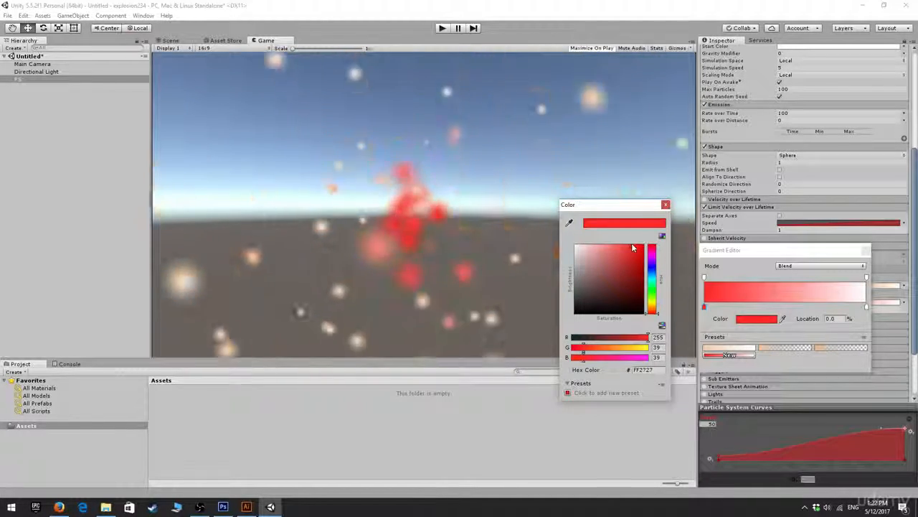
{"action": "left_click", "coordinate": [666, 206]}
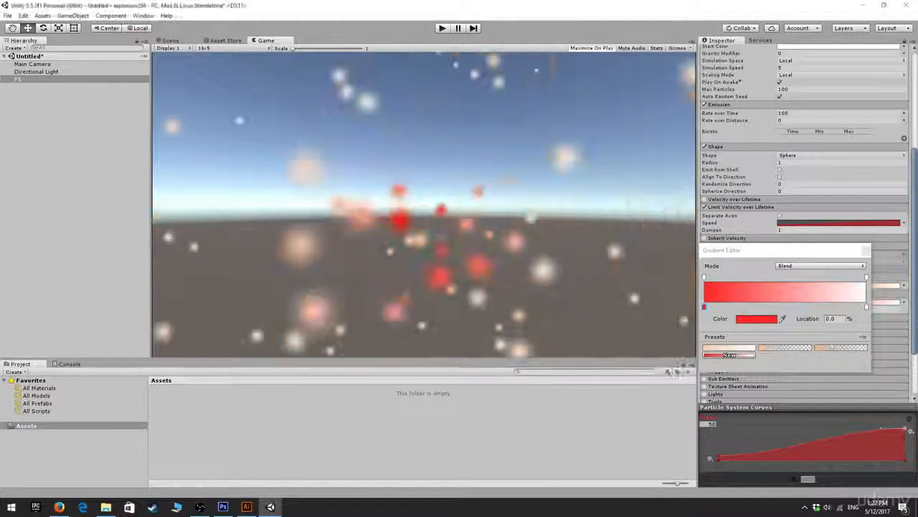
{"action": "left_click", "coordinate": [866, 251]}
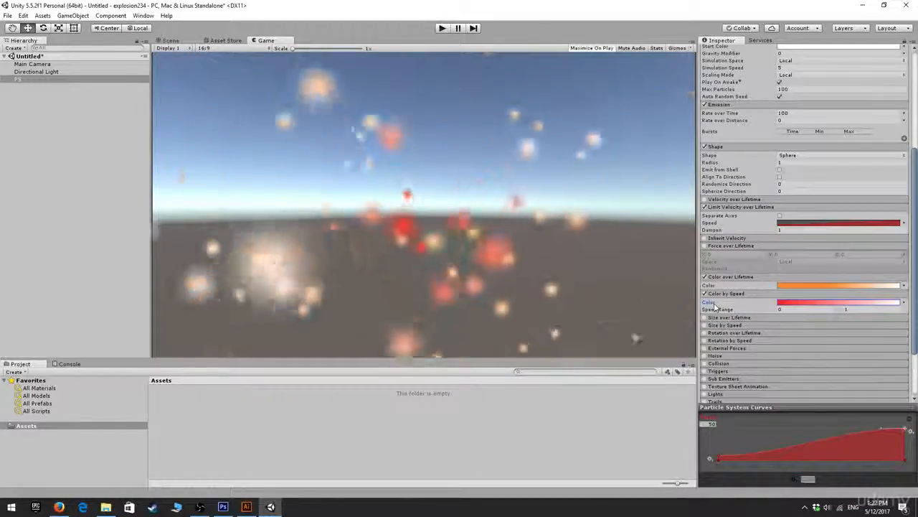
{"action": "left_click", "coordinate": [726, 293]}
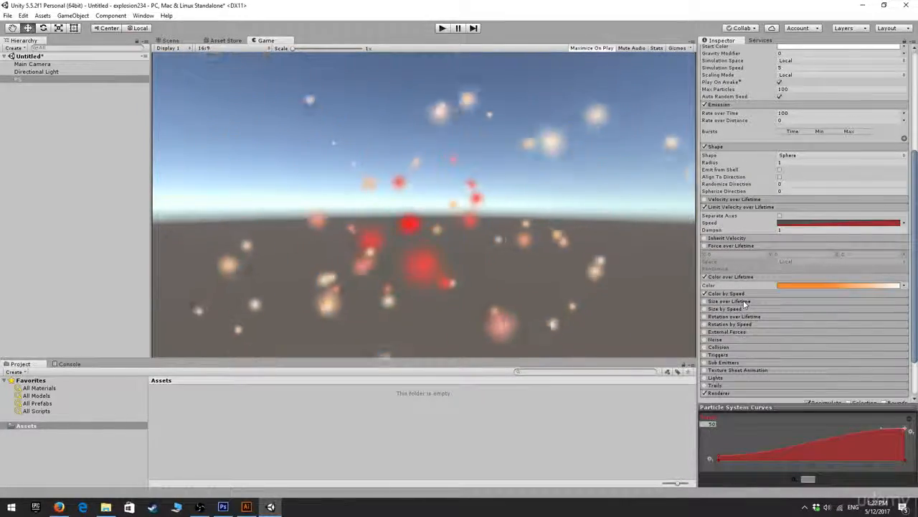
Enable Size over Lifetime with Random Between Two Curves and shape the size curve to rise from a reduced starting value
{"action": "left_click", "coordinate": [716, 302]}
{"action": "left_click", "coordinate": [706, 302]}
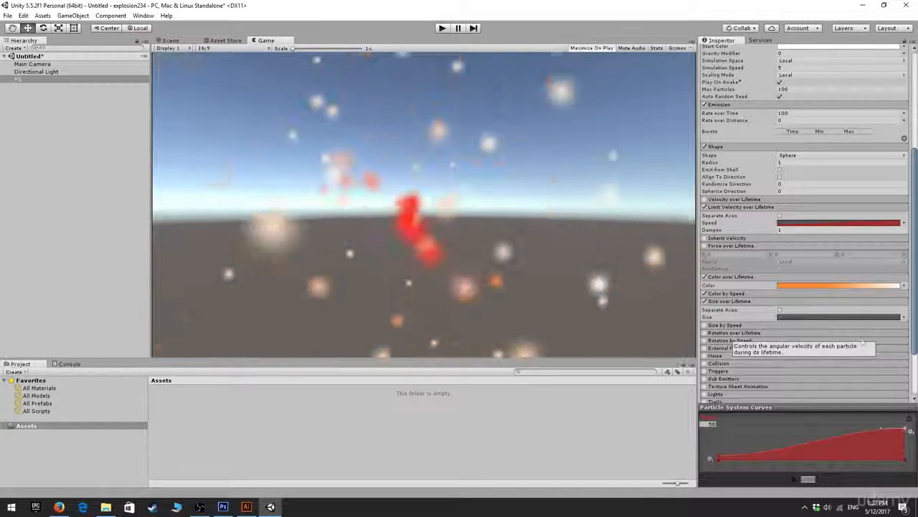
{"action": "left_click", "coordinate": [903, 317]}
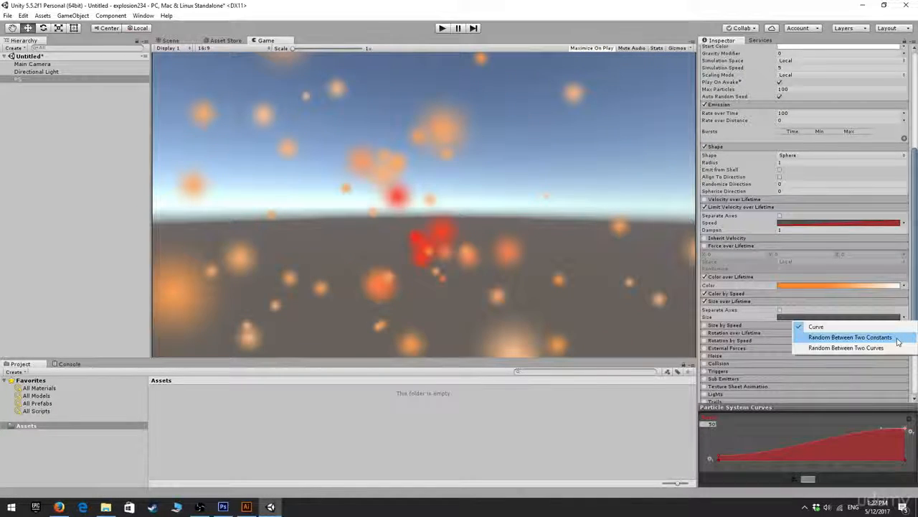
{"action": "left_click", "coordinate": [888, 349]}
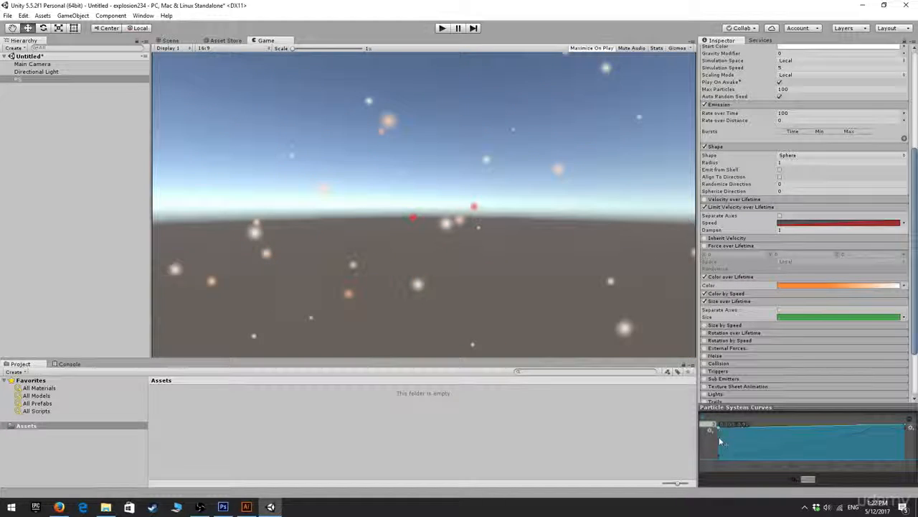
{"action": "left_click_drag", "start_coordinate": [719, 440], "coordinate": [718, 448]}
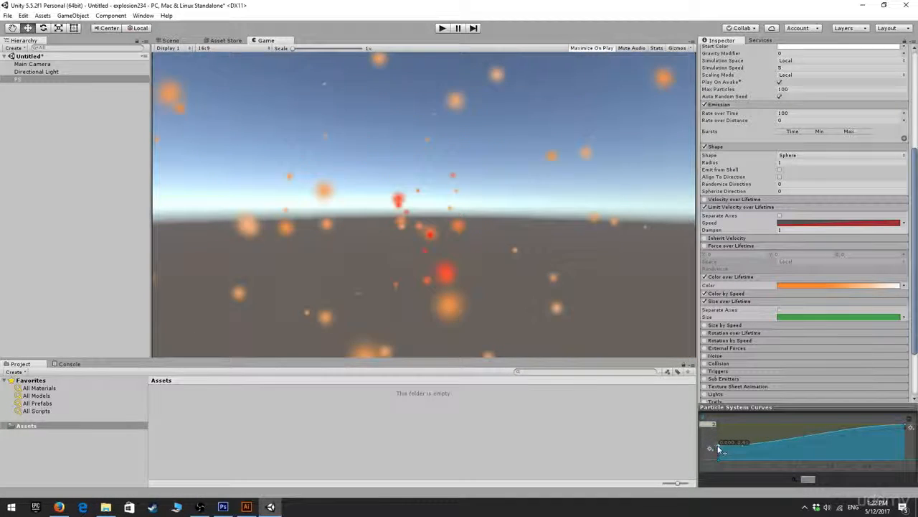
{"action": "left_click_drag", "start_coordinate": [906, 425], "coordinate": [906, 429]}
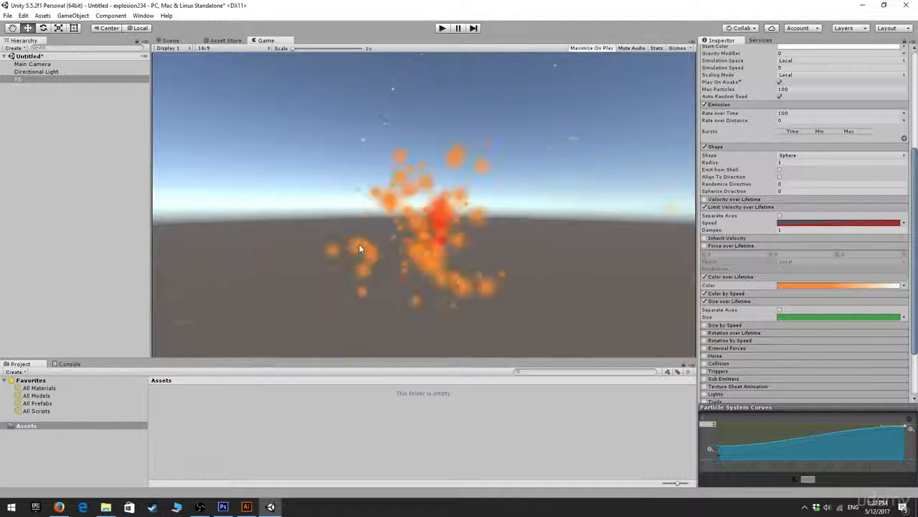
Expand the Size by Speed module to examine its size and speed range settings
{"action": "left_click", "coordinate": [746, 326]}
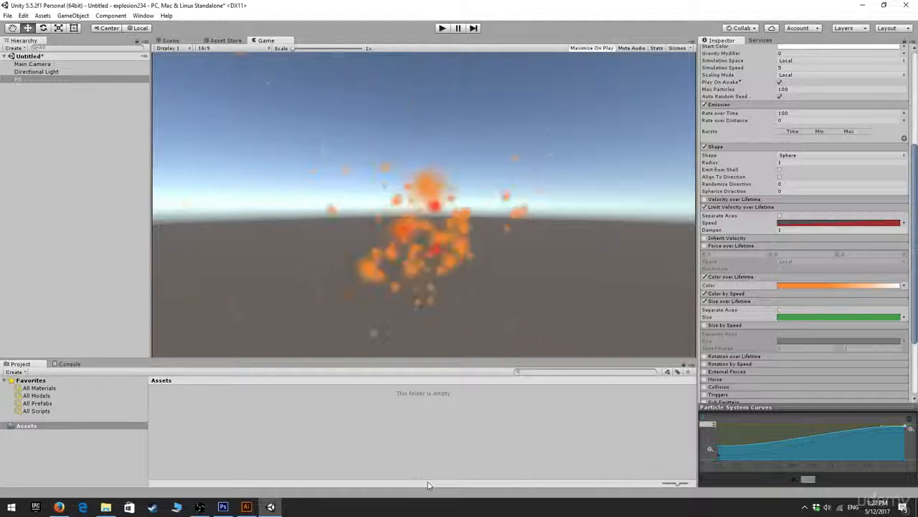
{"action": "scroll", "coordinate": [805, 340], "scroll_direction": "down", "scroll_amount": 2}
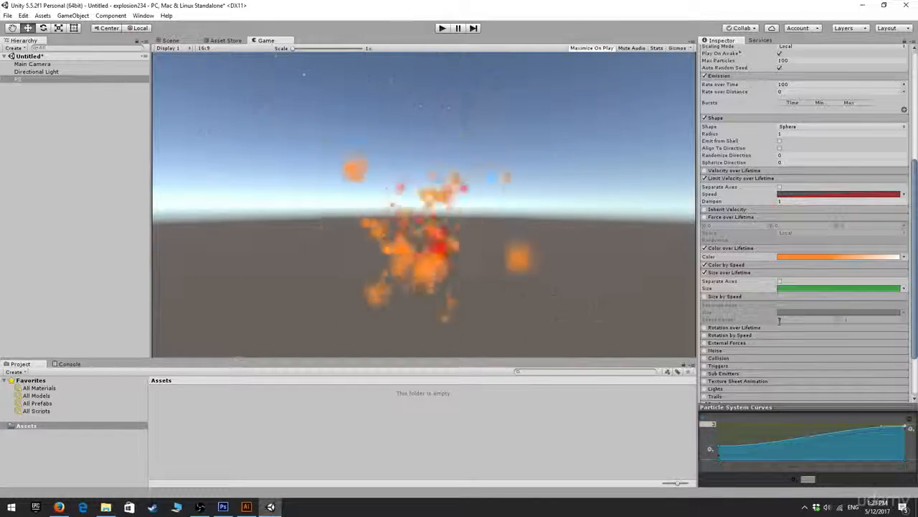
Enable Rotation over Lifetime and set its Angular Velocity mode to Random Between Two Constants
{"action": "left_click", "coordinate": [746, 328]}
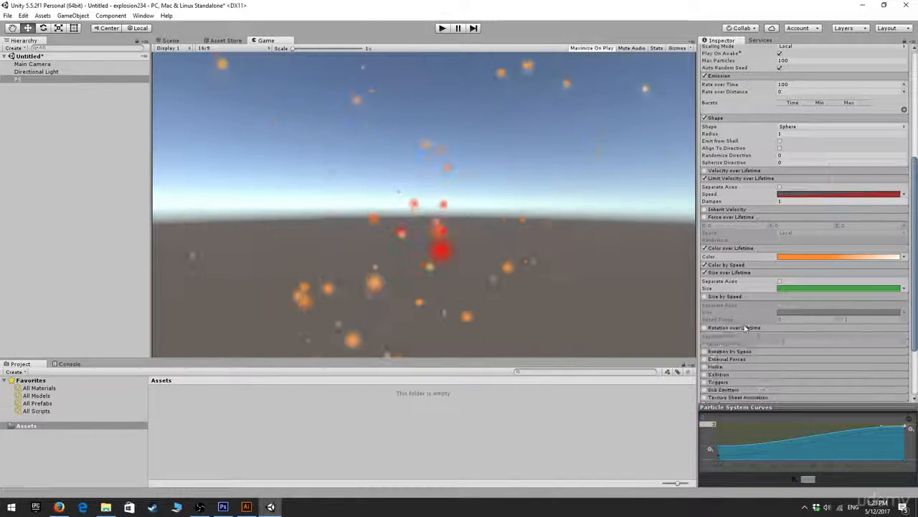
{"action": "left_click", "coordinate": [704, 327]}
{"action": "left_click", "coordinate": [905, 345]}
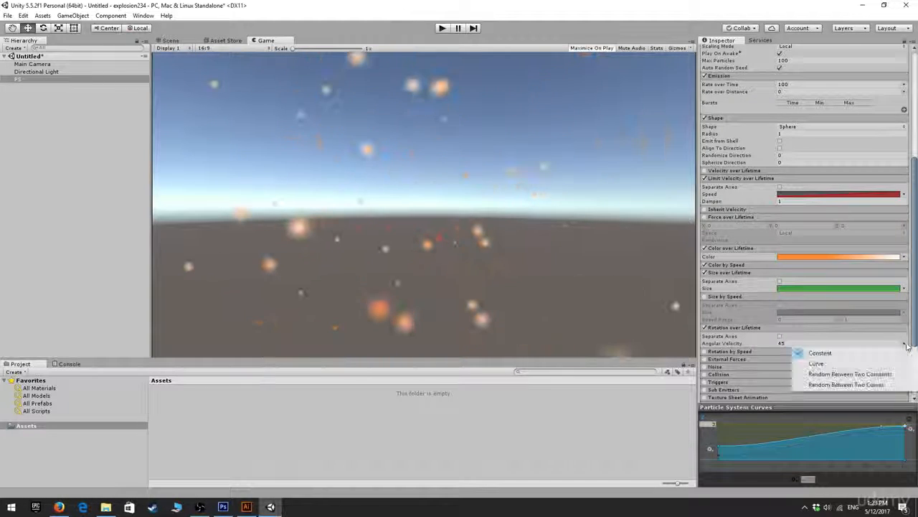
{"action": "left_click", "coordinate": [886, 375]}
Set the Rotation over Lifetime angular velocity range from -720 to 720
{"action": "left_click", "coordinate": [813, 343]}
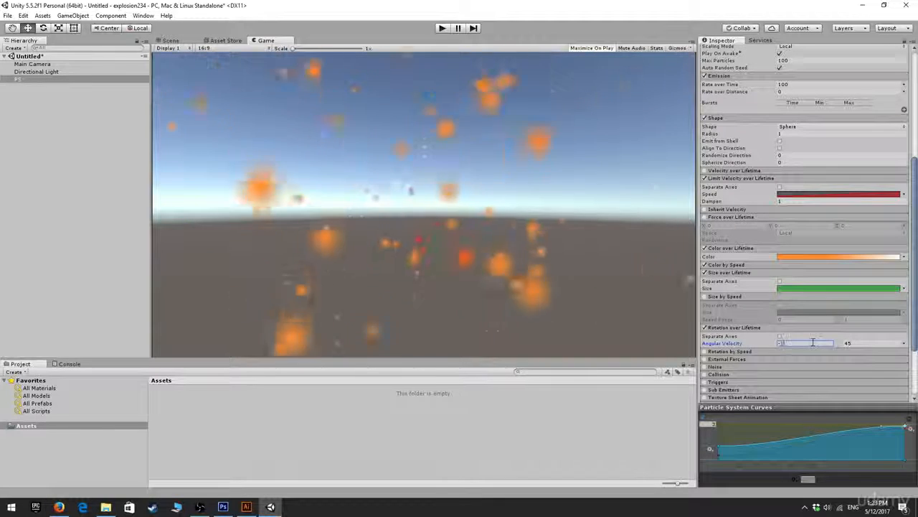
{"action": "type", "text": "-7"}
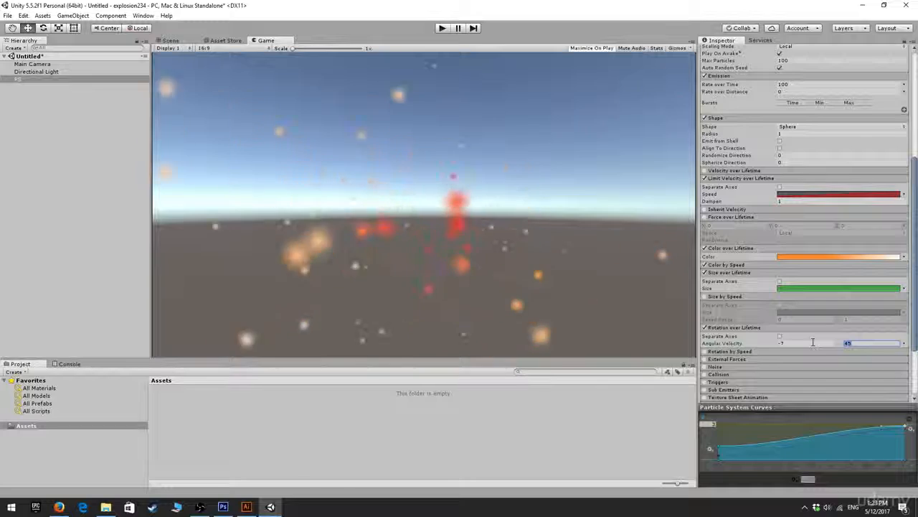
{"action": "left_click", "coordinate": [799, 343]}
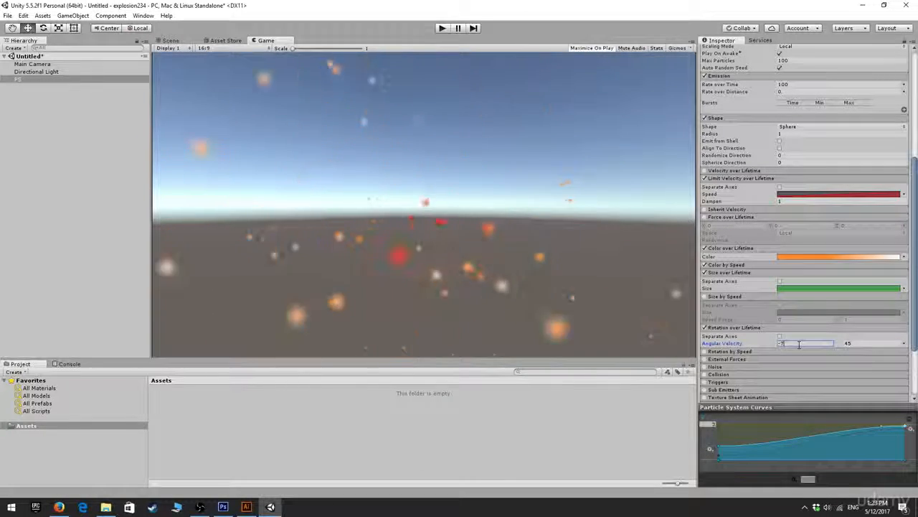
{"action": "key", "text": "Tab"}
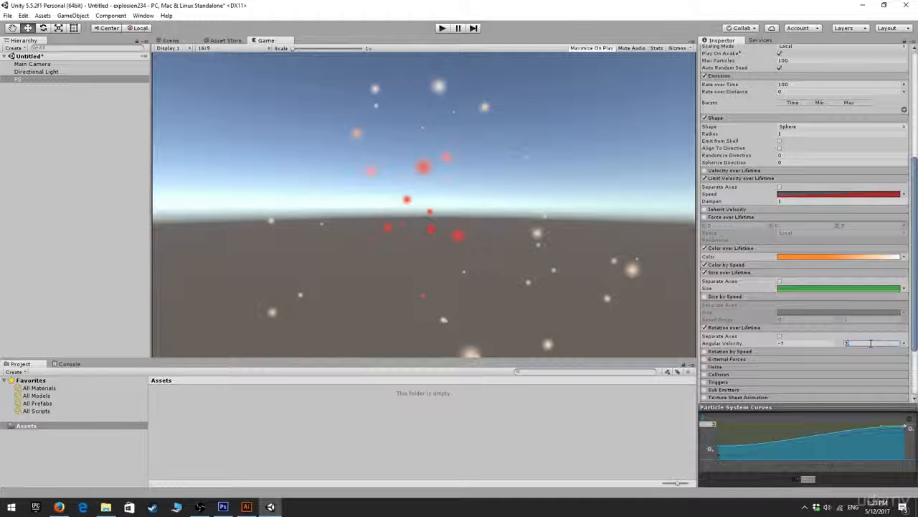
{"action": "type", "text": "20"}
{"action": "left_click", "coordinate": [800, 345]}
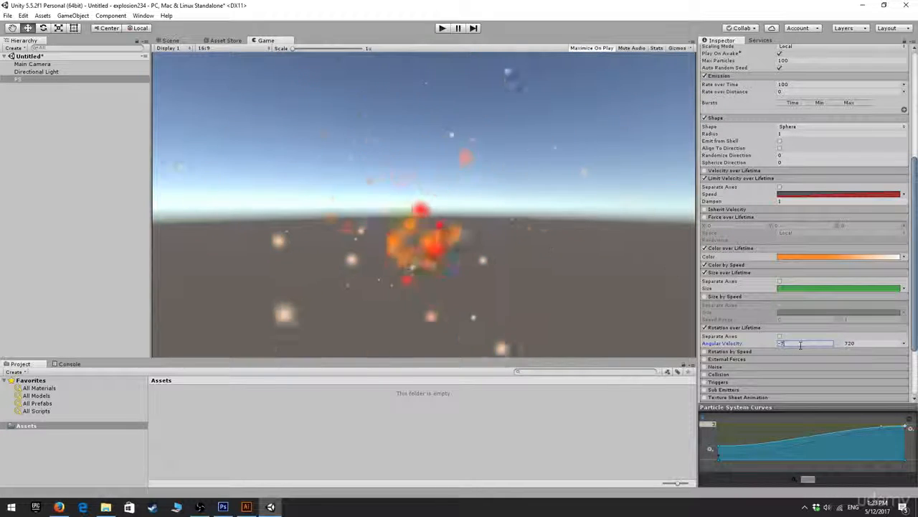
{"action": "type", "text": "20"}
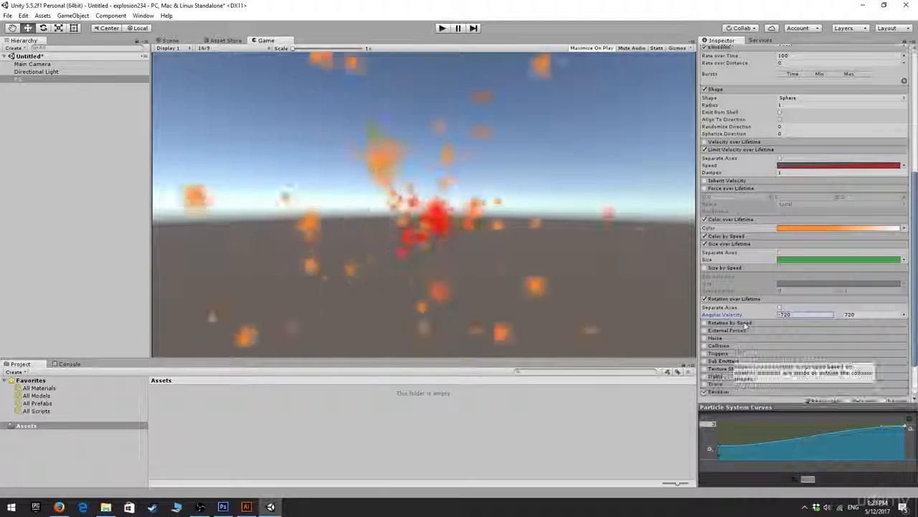
Try the Noise module on the particles and examine its strength, frequency and quality settings
{"action": "scroll", "coordinate": [747, 351], "scroll_direction": "down", "scroll_amount": 2}
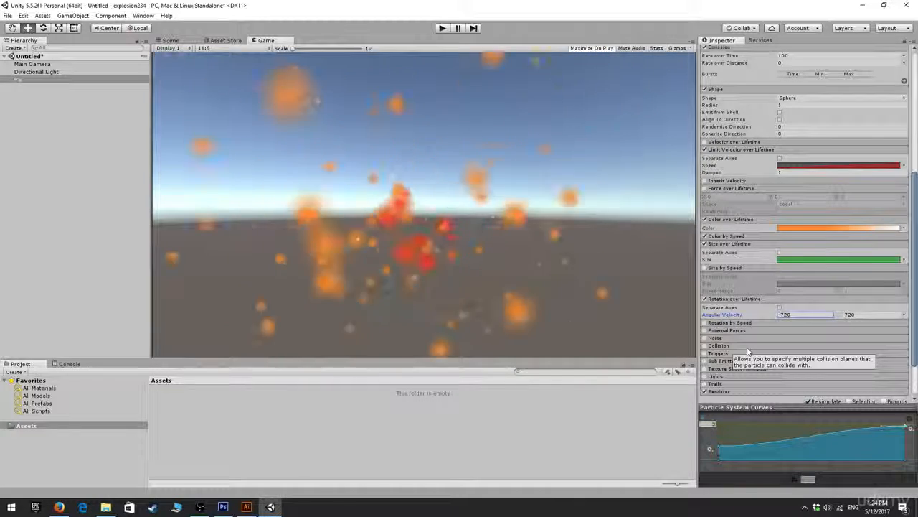
{"action": "left_click", "coordinate": [721, 340]}
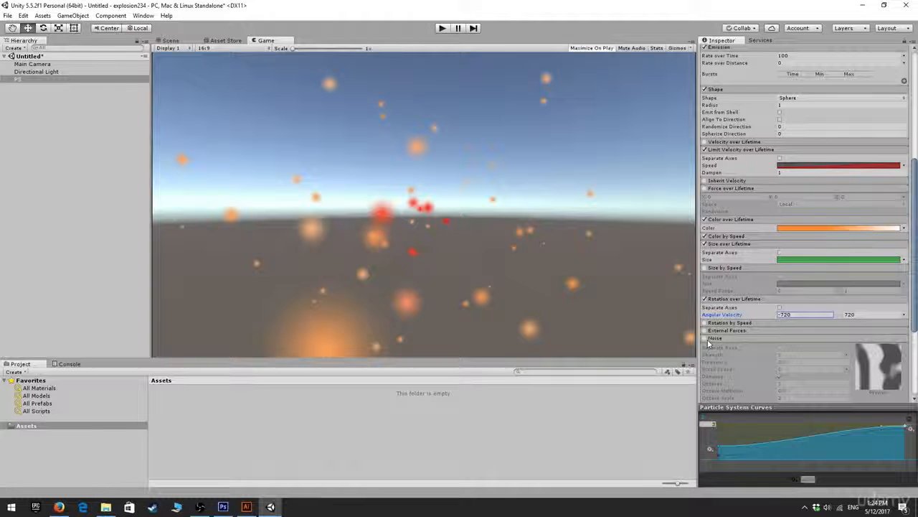
{"action": "left_click", "coordinate": [706, 339]}
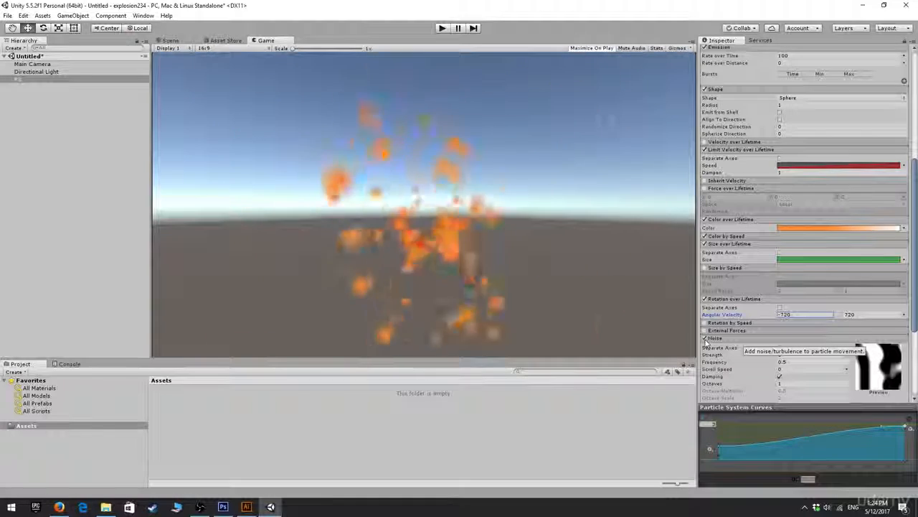
{"action": "left_click", "coordinate": [814, 361]}
{"action": "scroll", "coordinate": [811, 356], "scroll_direction": "down", "scroll_amount": 4}
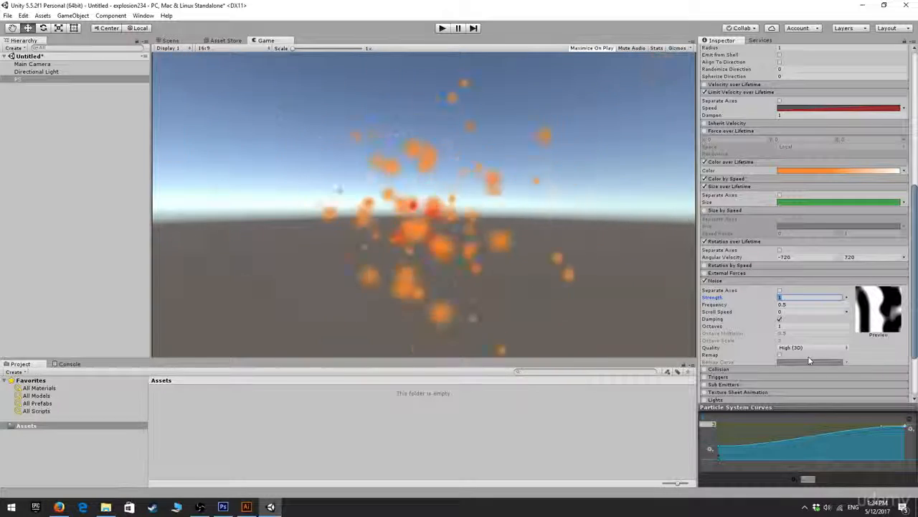
{"action": "scroll", "coordinate": [808, 365], "scroll_direction": "down", "scroll_amount": 2}
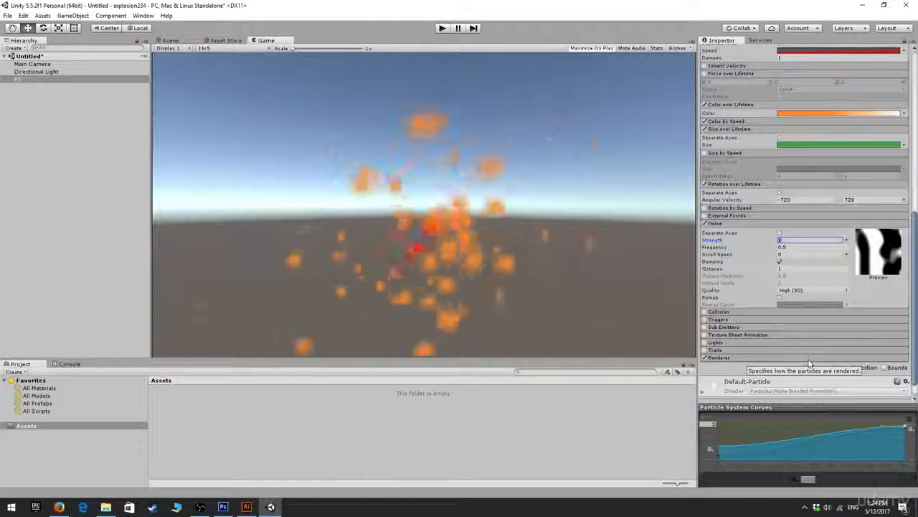
{"action": "left_click", "coordinate": [704, 223]}
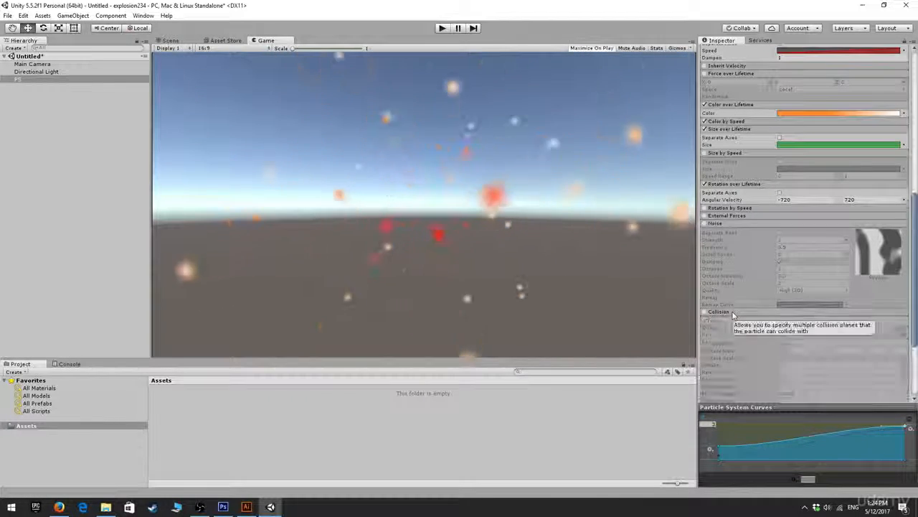
Try the Collision and Triggers modules on the particle system
{"action": "scroll", "coordinate": [710, 301], "scroll_direction": "down", "scroll_amount": 1}
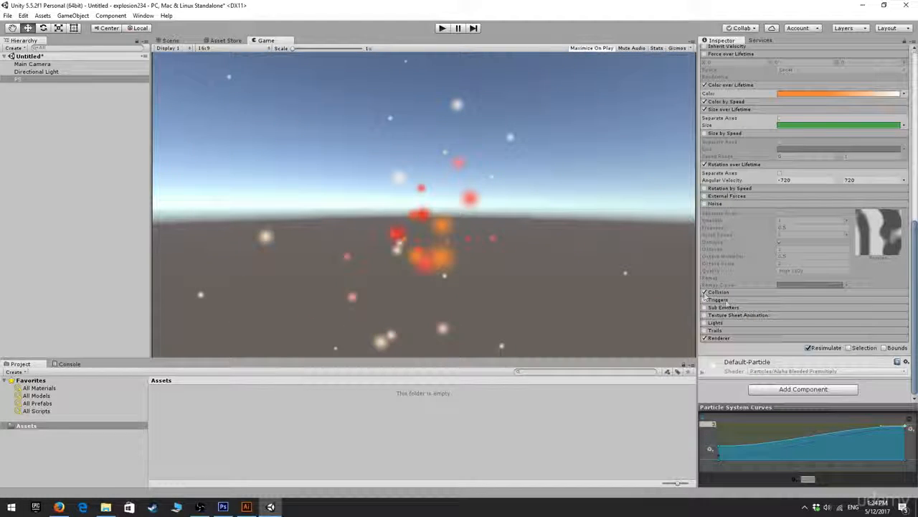
{"action": "left_click", "coordinate": [719, 301]}
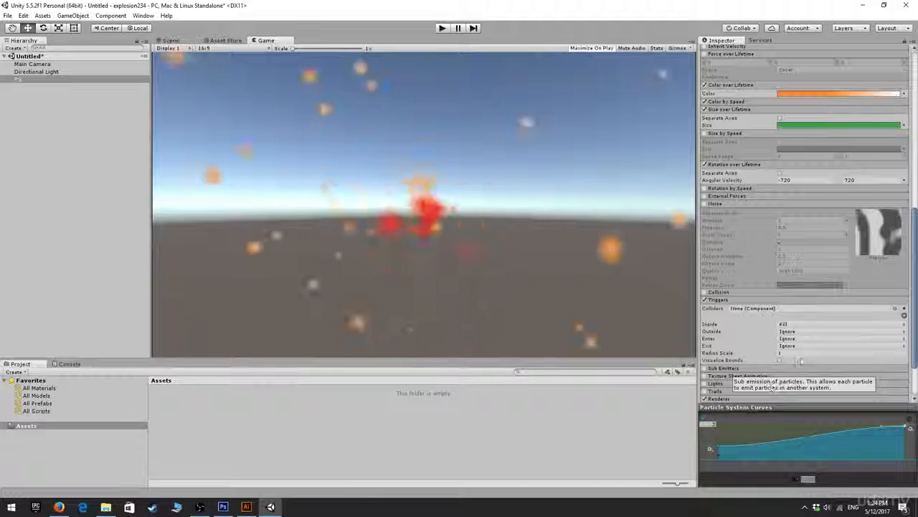
{"action": "left_click", "coordinate": [706, 301]}
{"action": "scroll", "coordinate": [767, 313], "scroll_direction": "down", "scroll_amount": 2}
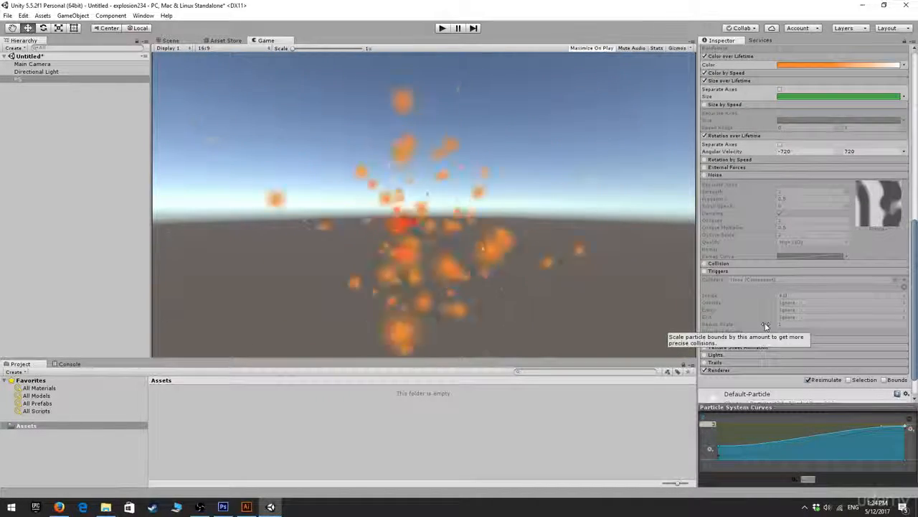
Expand the Sub Emitters, Texture Sheet Animation and Lights modules to examine their settings
{"action": "left_click", "coordinate": [731, 342]}
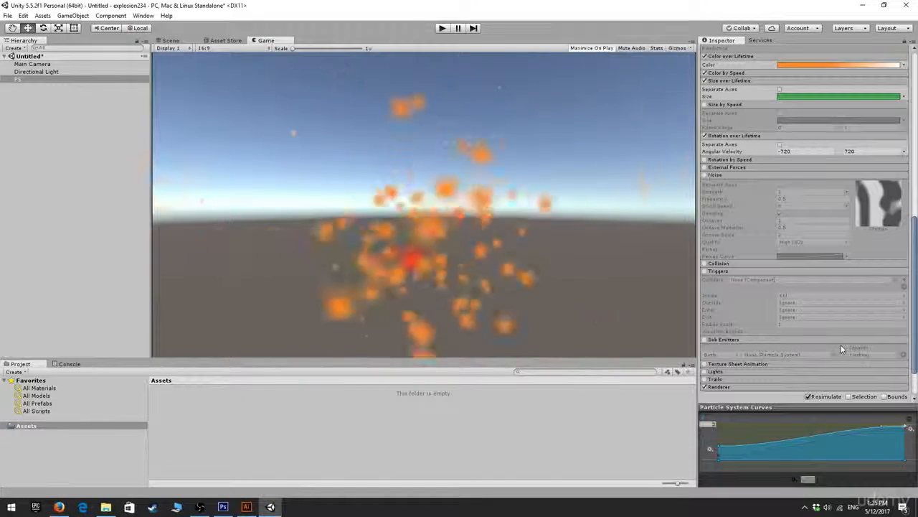
{"action": "left_click", "coordinate": [726, 363]}
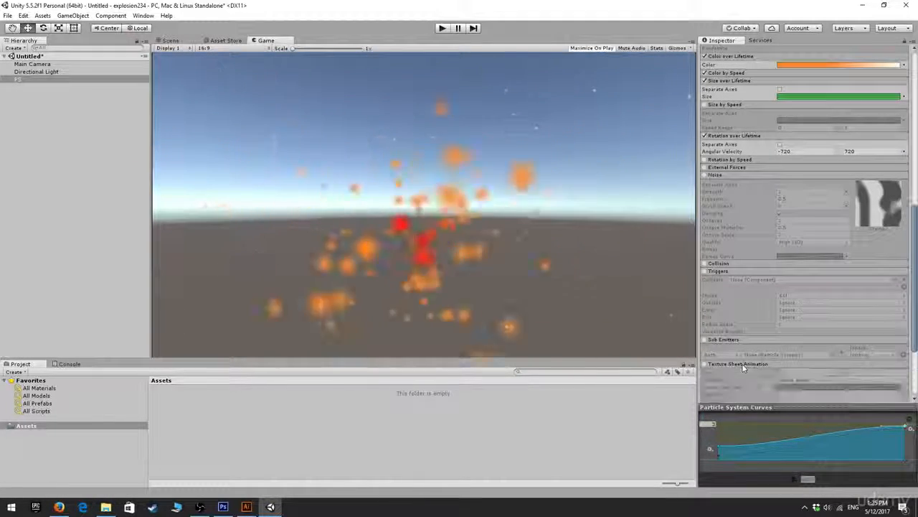
{"action": "scroll", "coordinate": [723, 364], "scroll_direction": "down", "scroll_amount": 3}
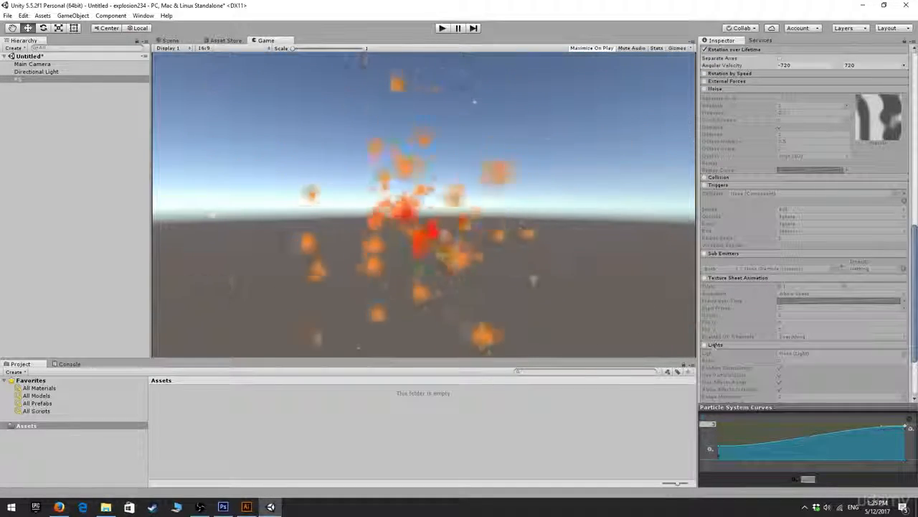
{"action": "left_click", "coordinate": [712, 345]}
{"action": "scroll", "coordinate": [814, 308], "scroll_direction": "down", "scroll_amount": 3}
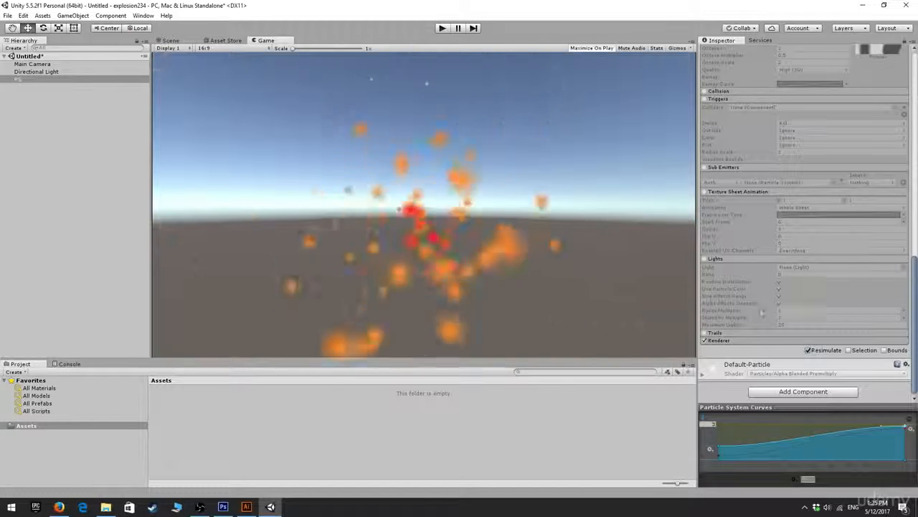
Expand the Trails module and try attaching trails to the particles
{"action": "left_click", "coordinate": [714, 333]}
{"action": "scroll", "coordinate": [754, 330], "scroll_direction": "down", "scroll_amount": 3}
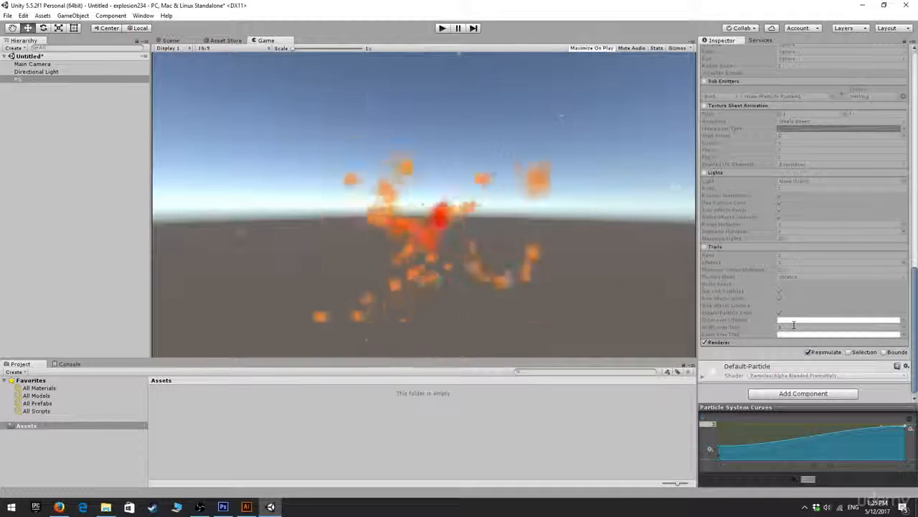
{"action": "left_click", "coordinate": [705, 248]}
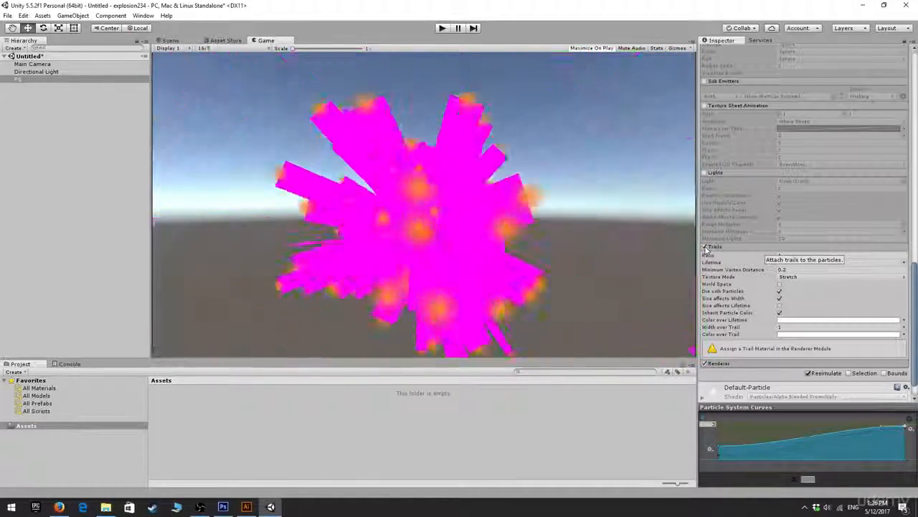
{"action": "left_click", "coordinate": [706, 247]}
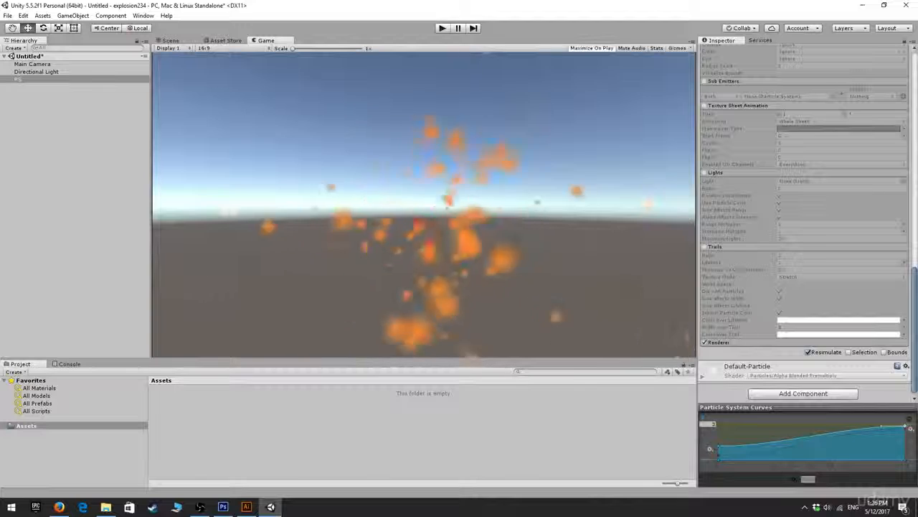
Expand the Renderer module and set its Render Mode to Stretched Billboard
{"action": "left_click", "coordinate": [717, 342]}
{"action": "scroll", "coordinate": [835, 362], "scroll_direction": "down", "scroll_amount": 4}
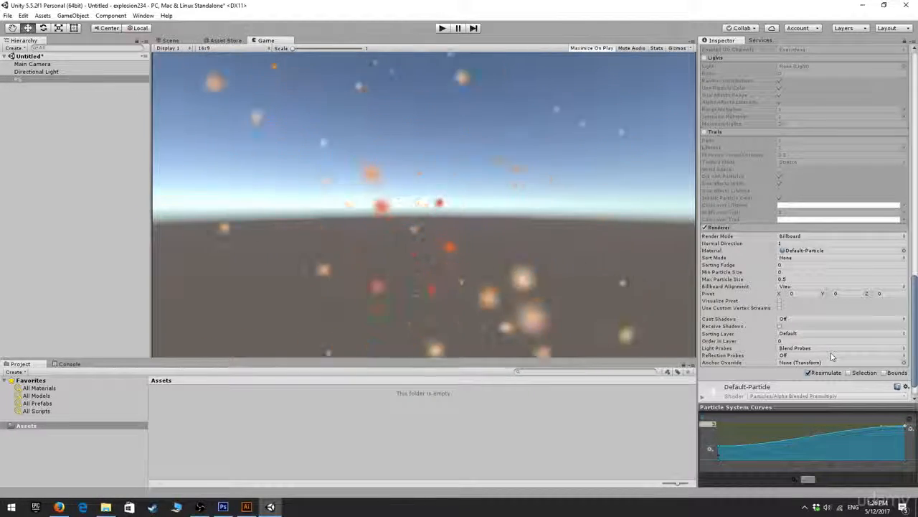
{"action": "left_click", "coordinate": [832, 236]}
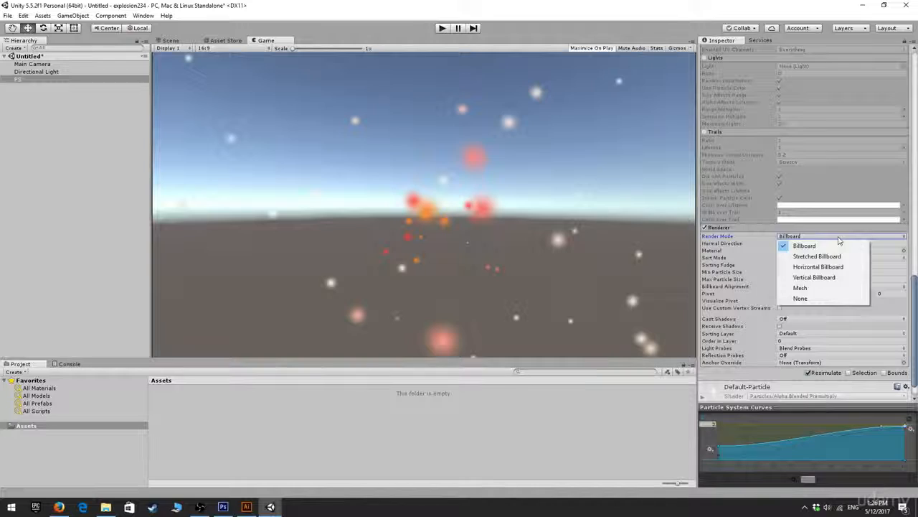
{"action": "left_click", "coordinate": [825, 256]}
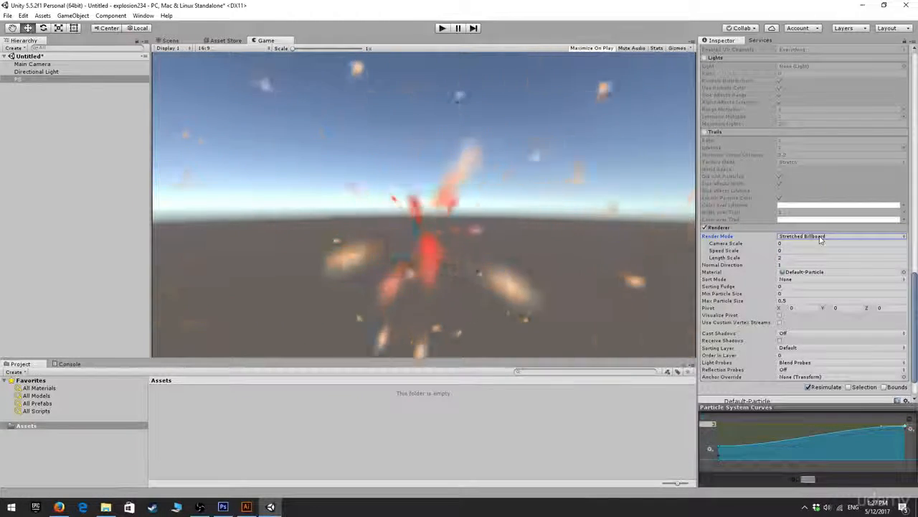
Set the particle system's Simulation Speed to 20
{"action": "scroll", "coordinate": [843, 202], "scroll_direction": "up", "scroll_amount": 4}
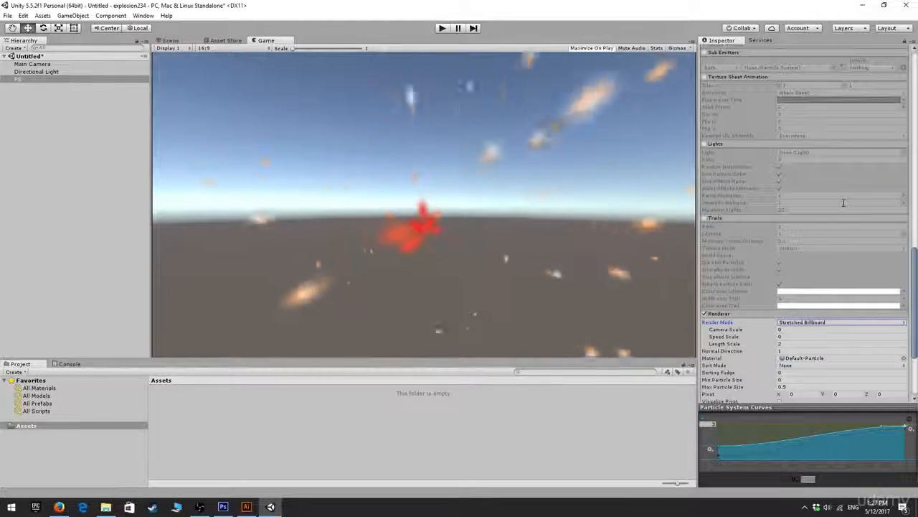
{"action": "scroll", "coordinate": [844, 203], "scroll_direction": "up", "scroll_amount": 12}
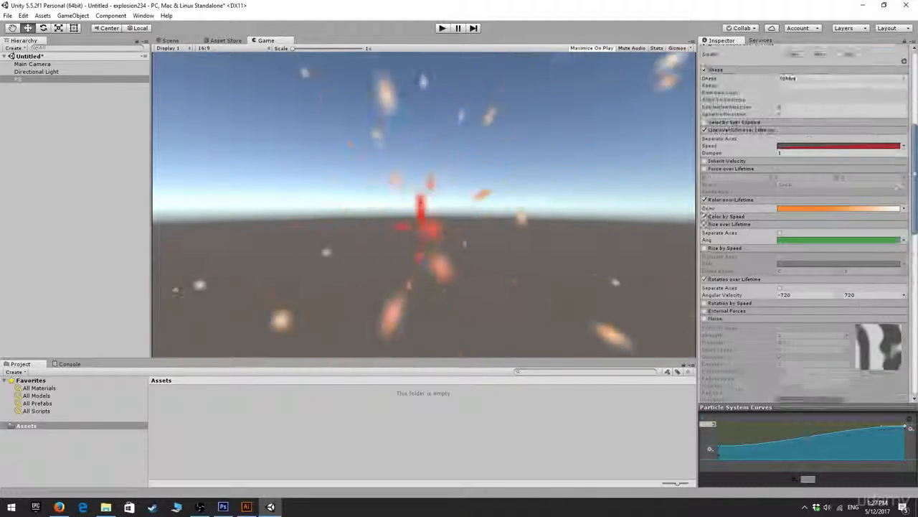
{"action": "scroll", "coordinate": [804, 215], "scroll_direction": "up", "scroll_amount": 12}
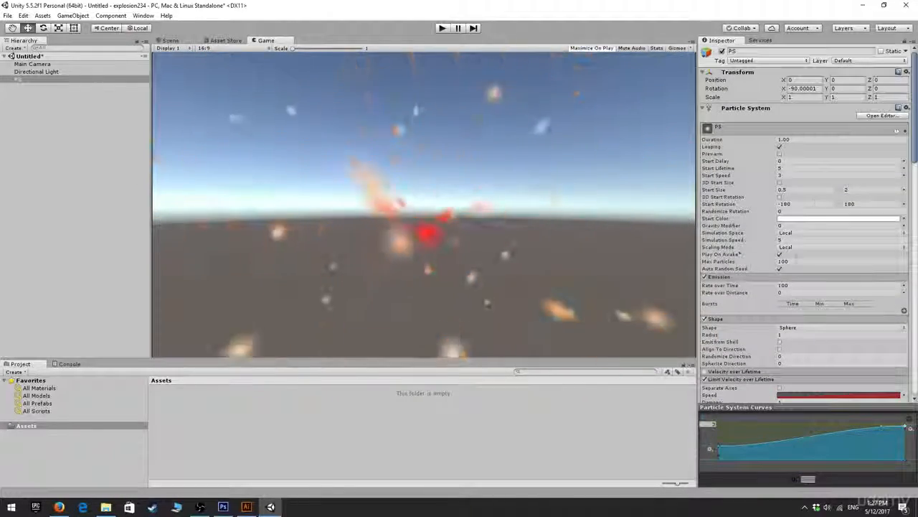
{"action": "left_click", "coordinate": [797, 240]}
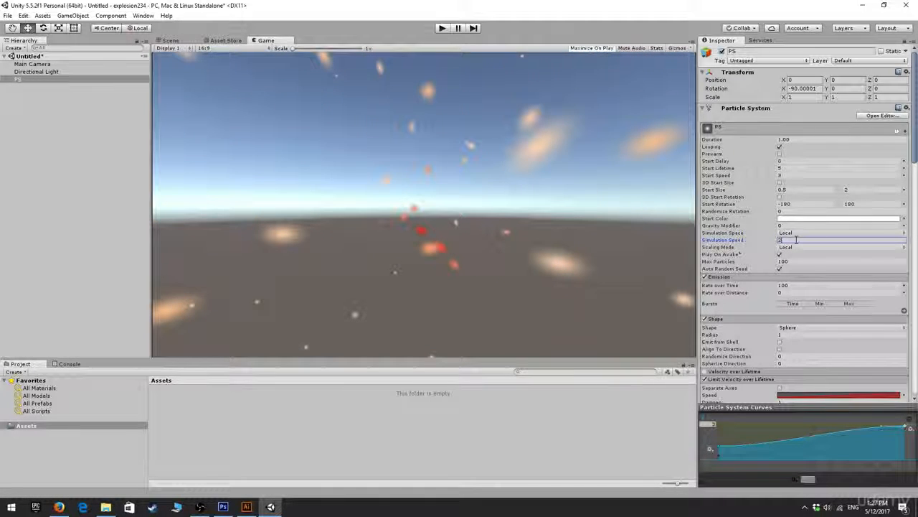
{"action": "type", "text": "20"}
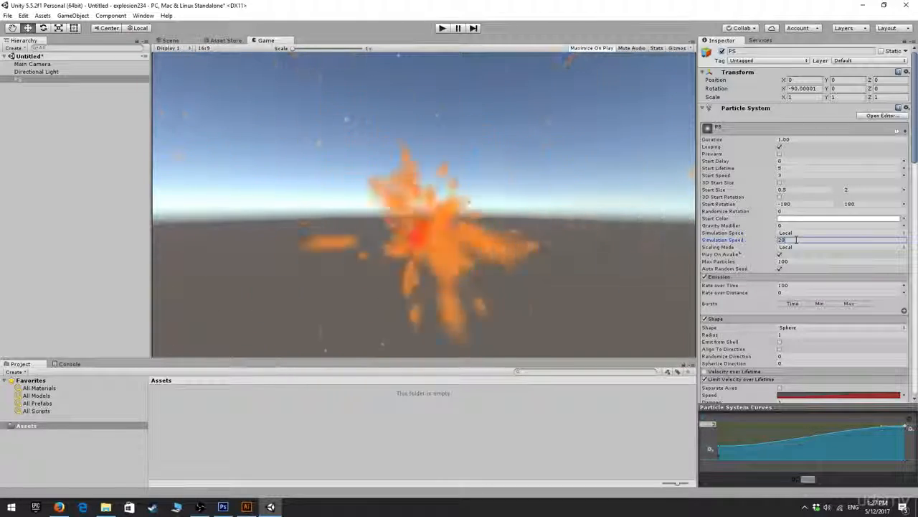
Return to the Renderer module's settings for the stretched billboard particles
{"action": "scroll", "coordinate": [797, 240], "scroll_direction": "down", "scroll_amount": 10}
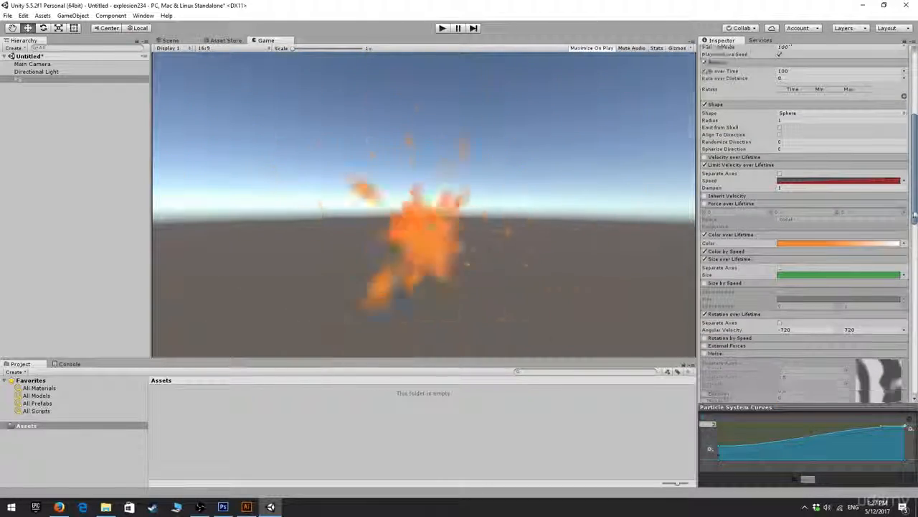
{"action": "left_click_drag", "start_coordinate": [914, 214], "coordinate": [911, 376]}
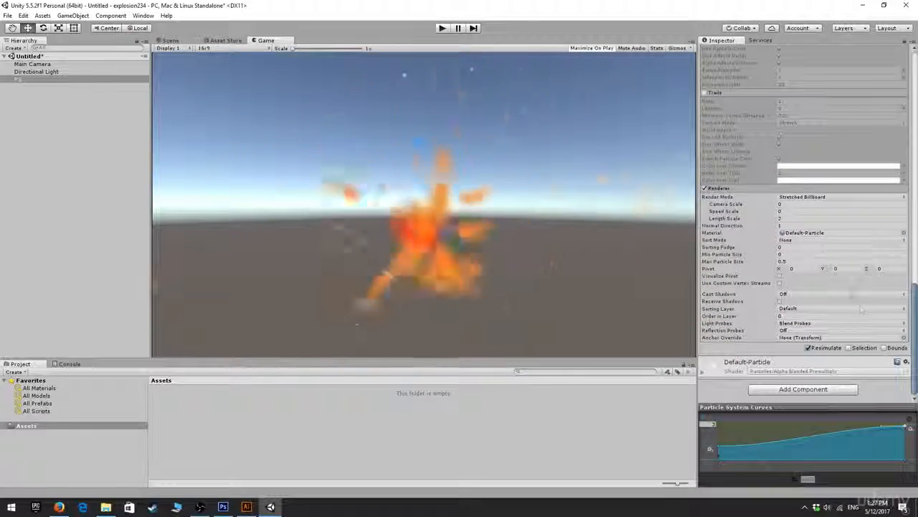